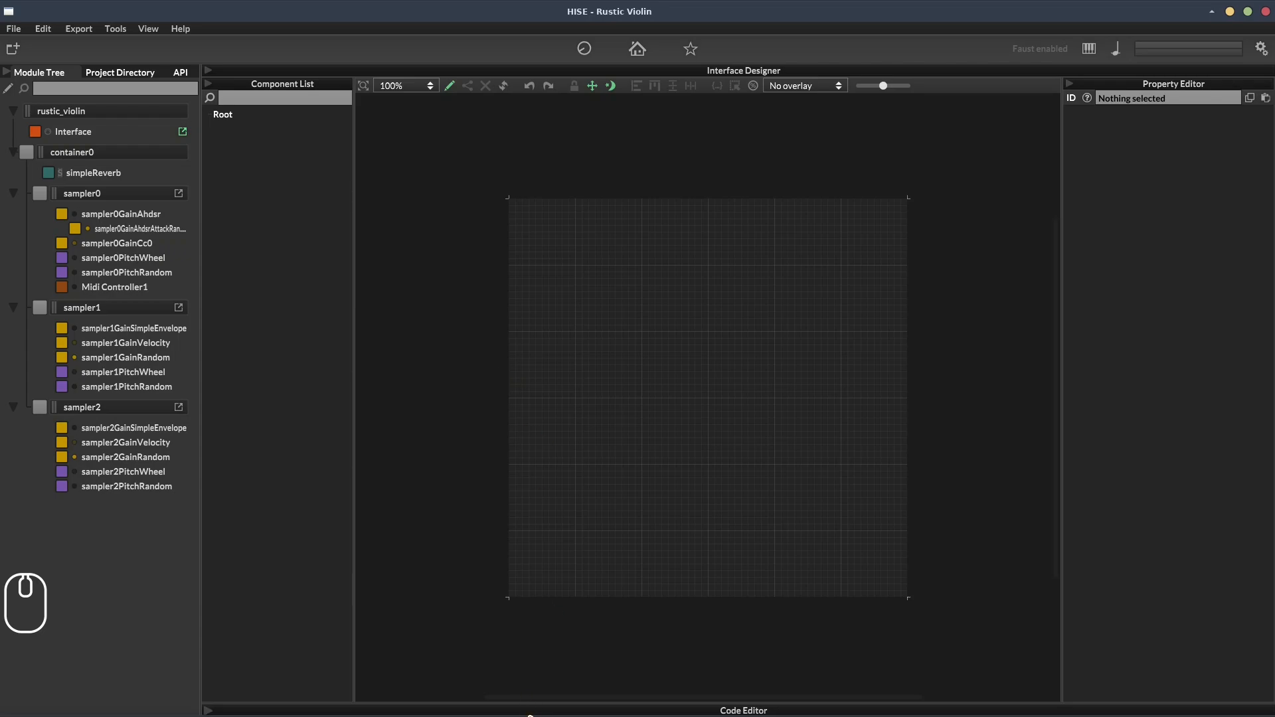
Set the front interface size to 800 by 400 in the onInit script and compile it.
left_click_drag(530, 715, 518, 374)
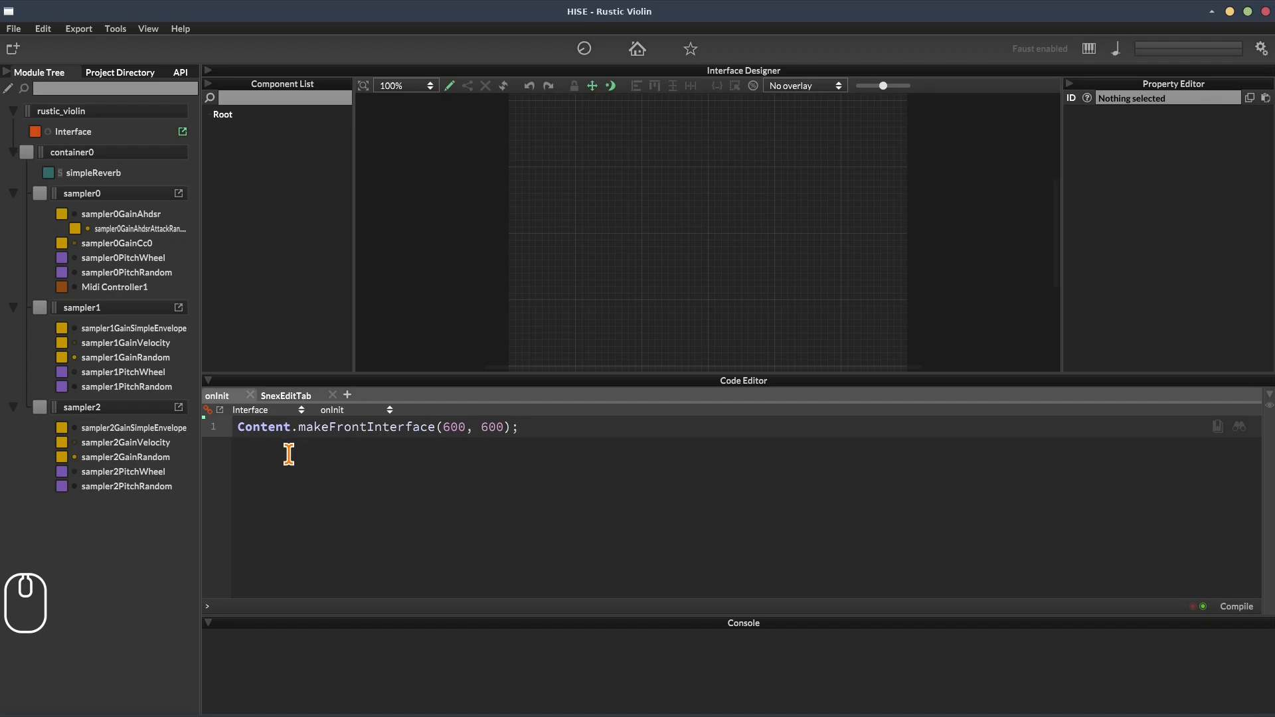
left_click_drag(242, 430, 520, 428)
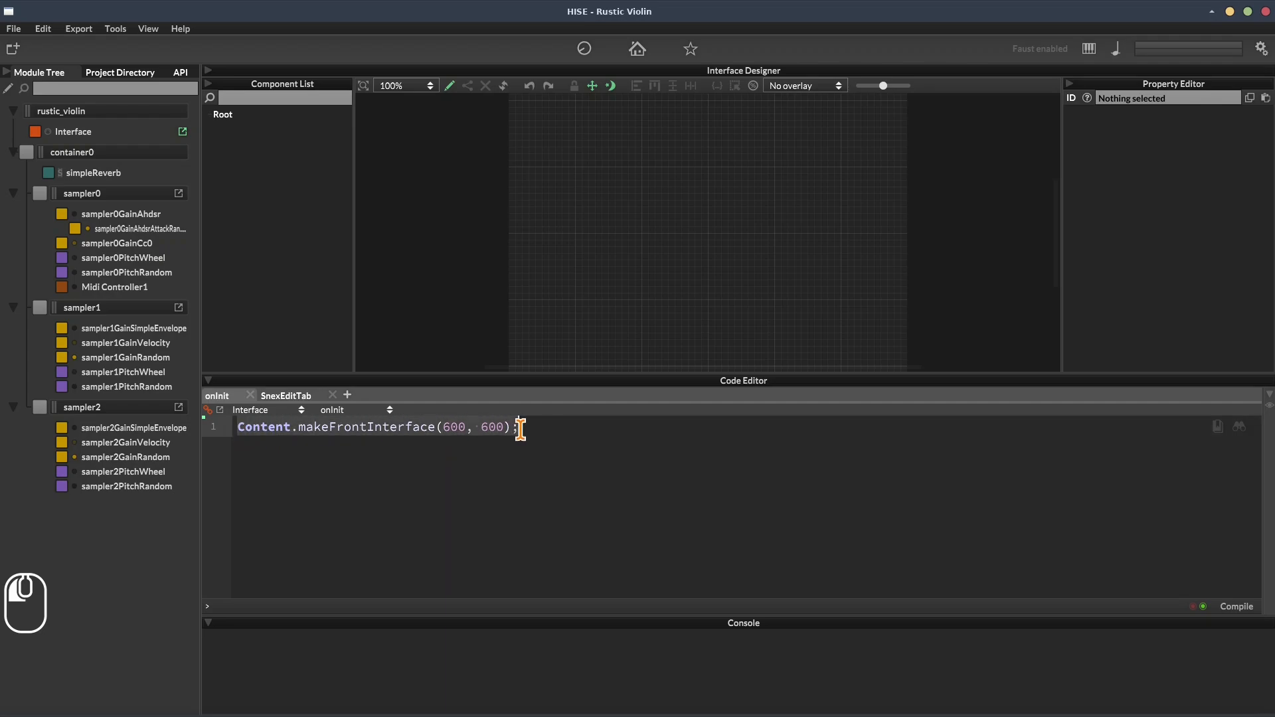
left_click(520, 429)
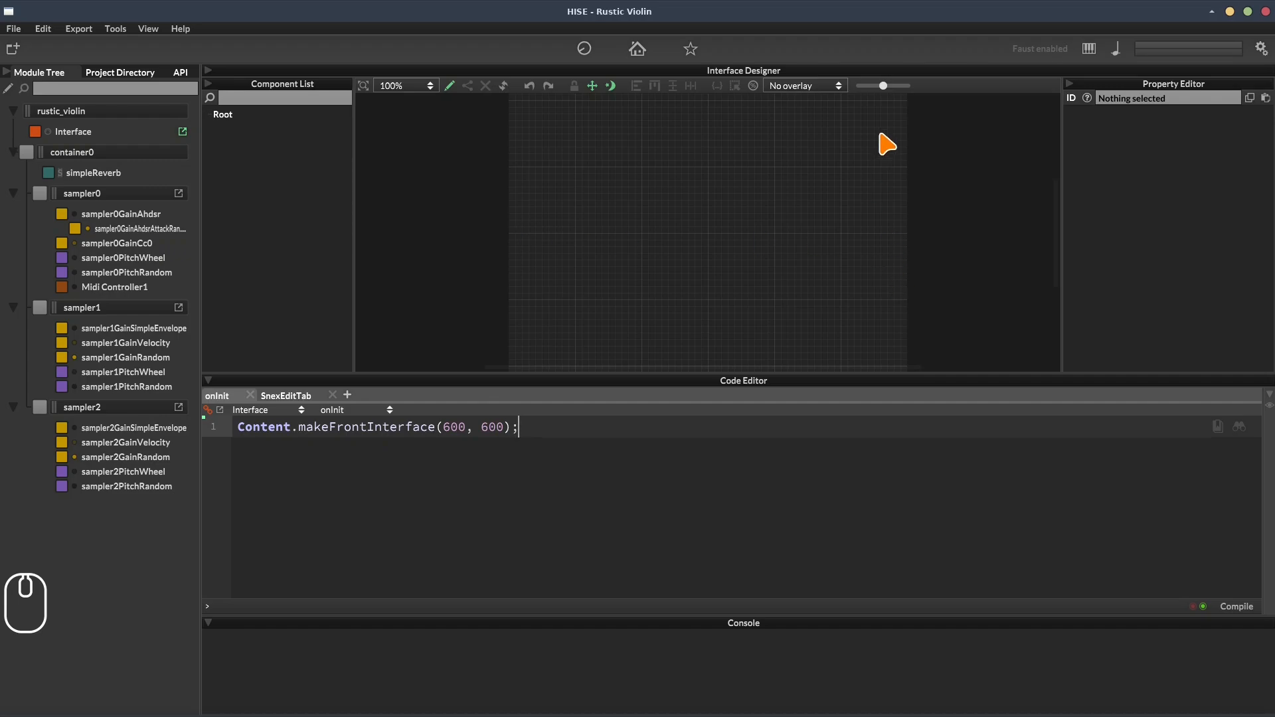
double_click(450, 427)
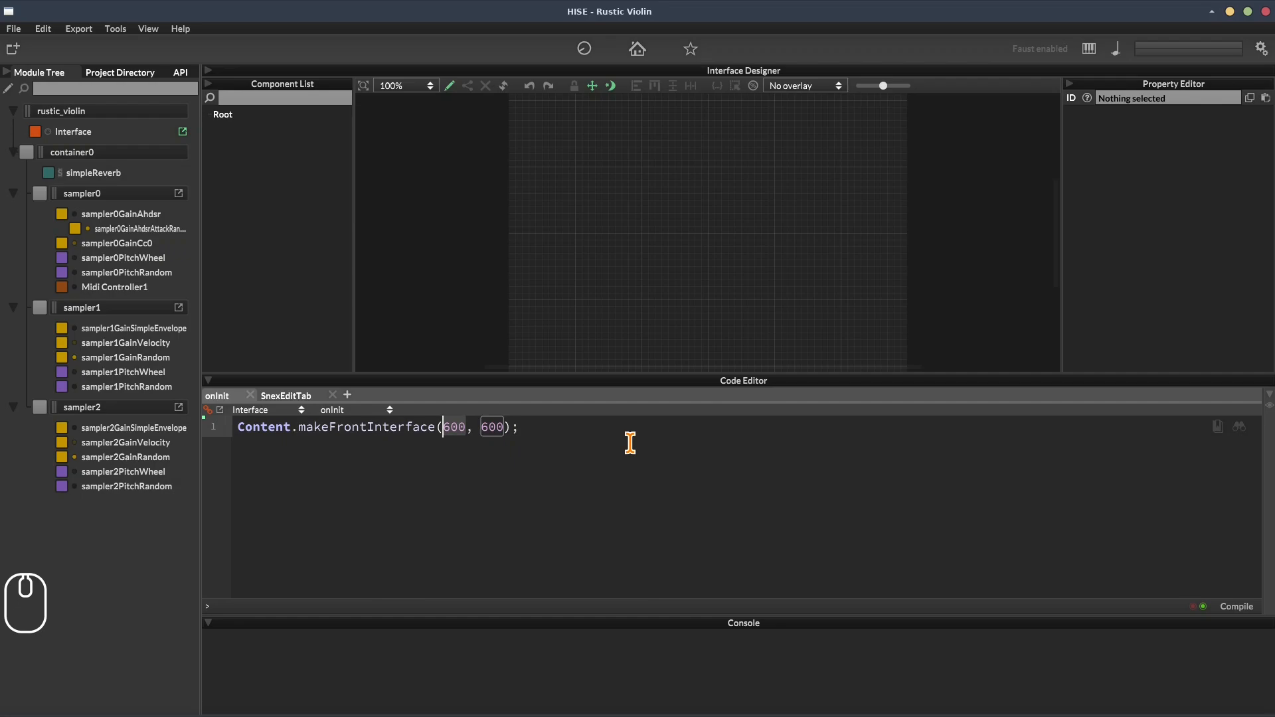
type("800, 400")
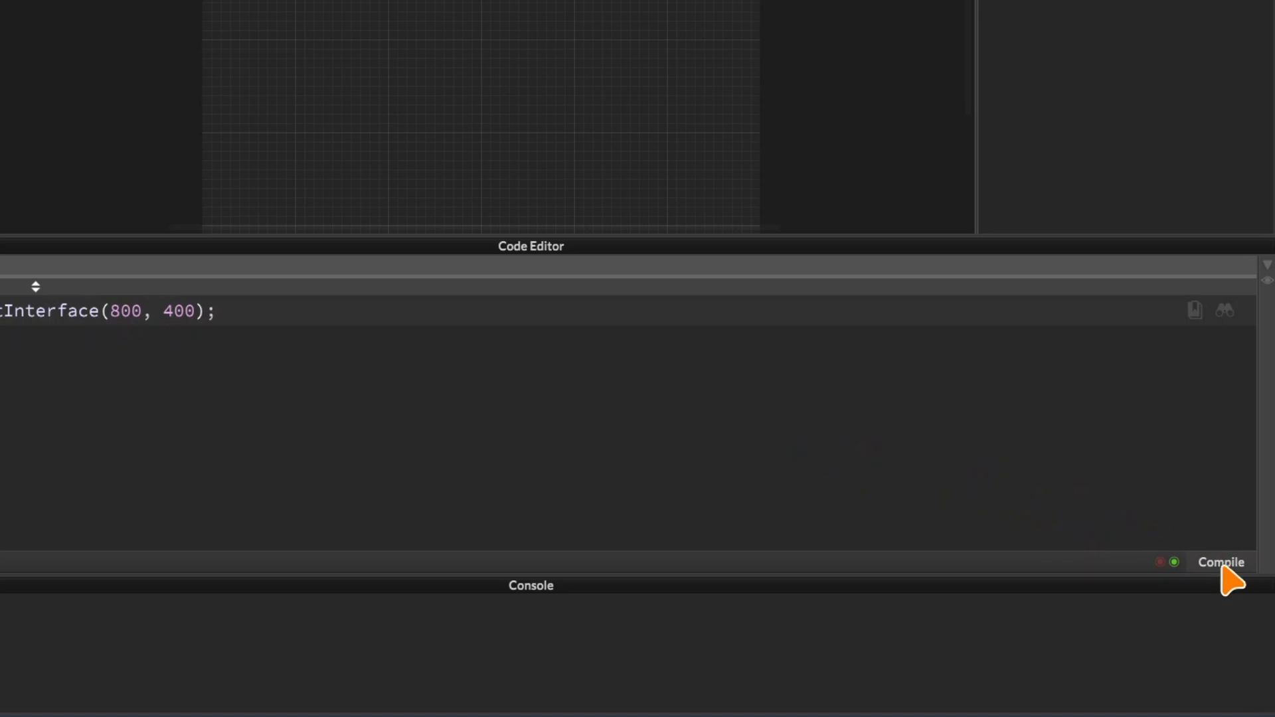
left_click(1220, 564)
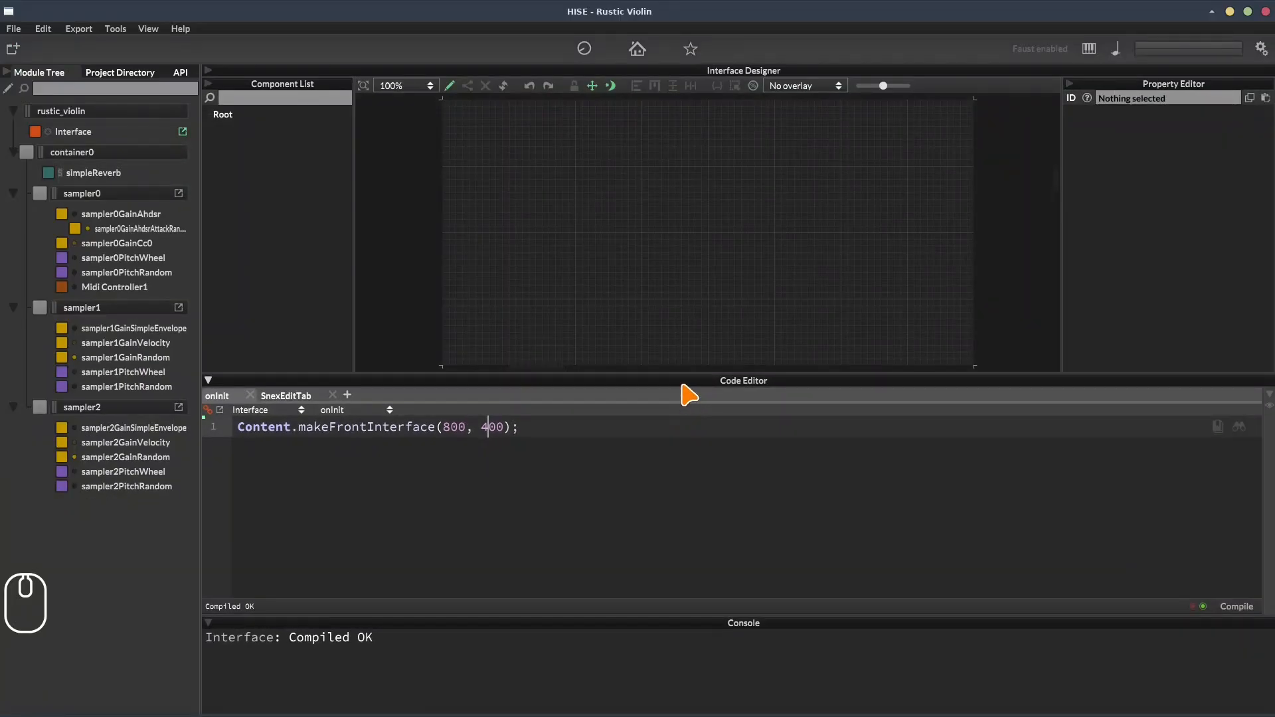
Collapse the code editor and save the project as an XML file.
left_click(682, 382)
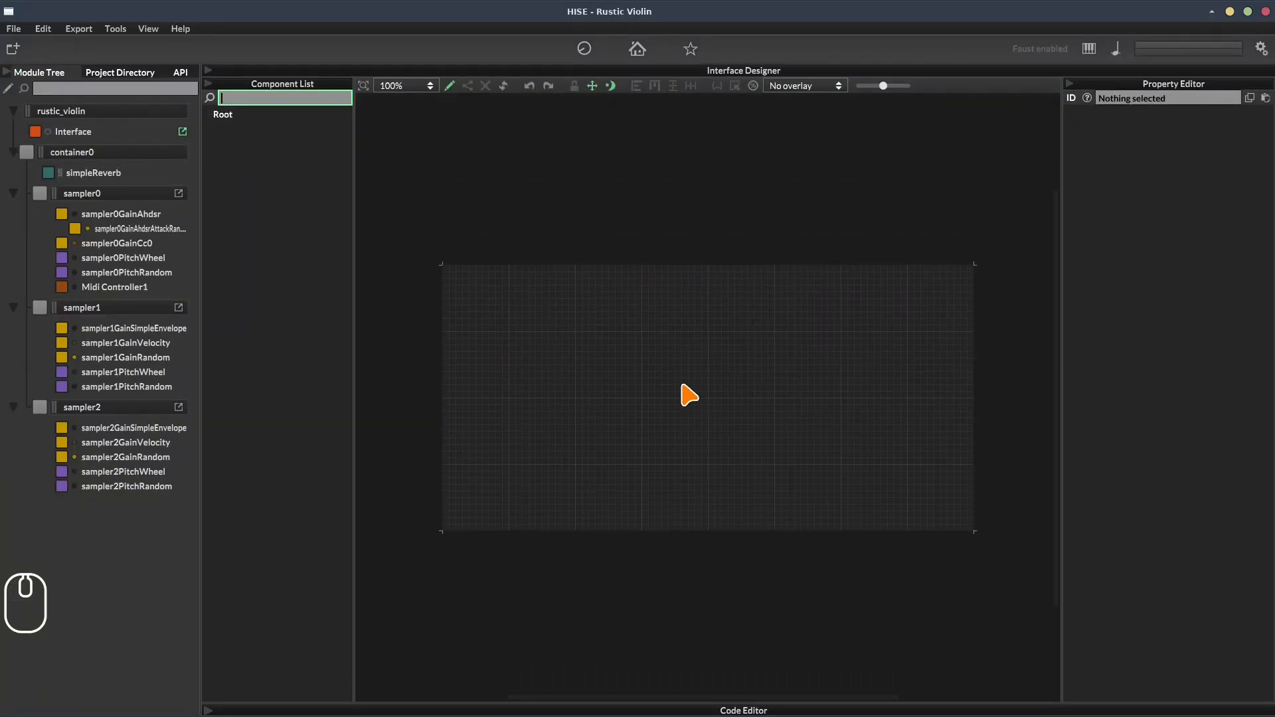
key("ctrl+shift+s")
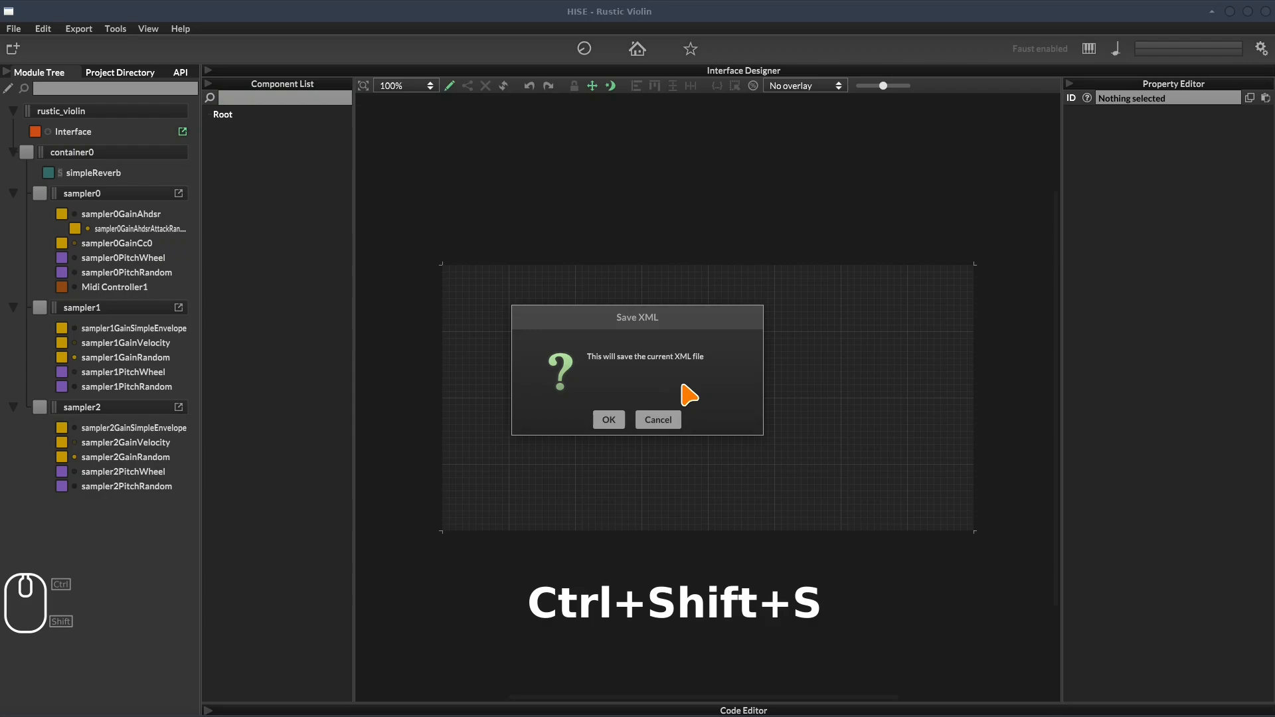
left_click(608, 409)
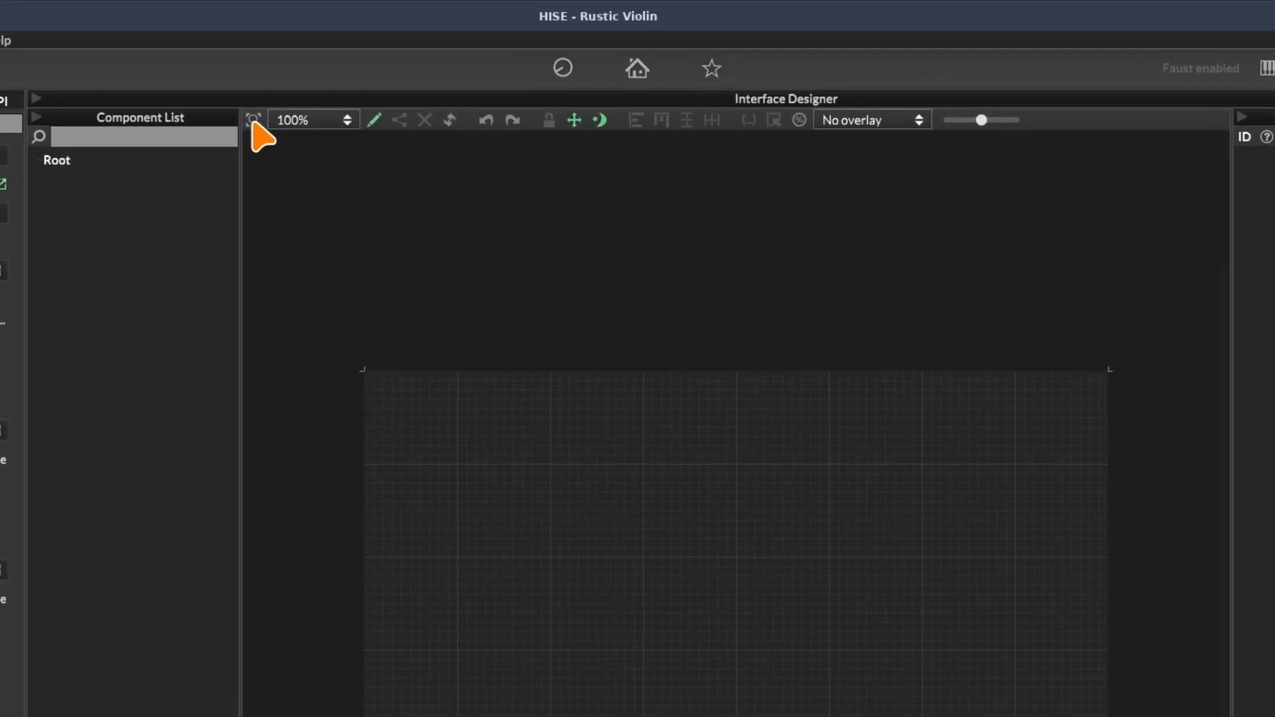
Collapse the module tree area and fit the interface canvas to the available designer space.
left_click(254, 121)
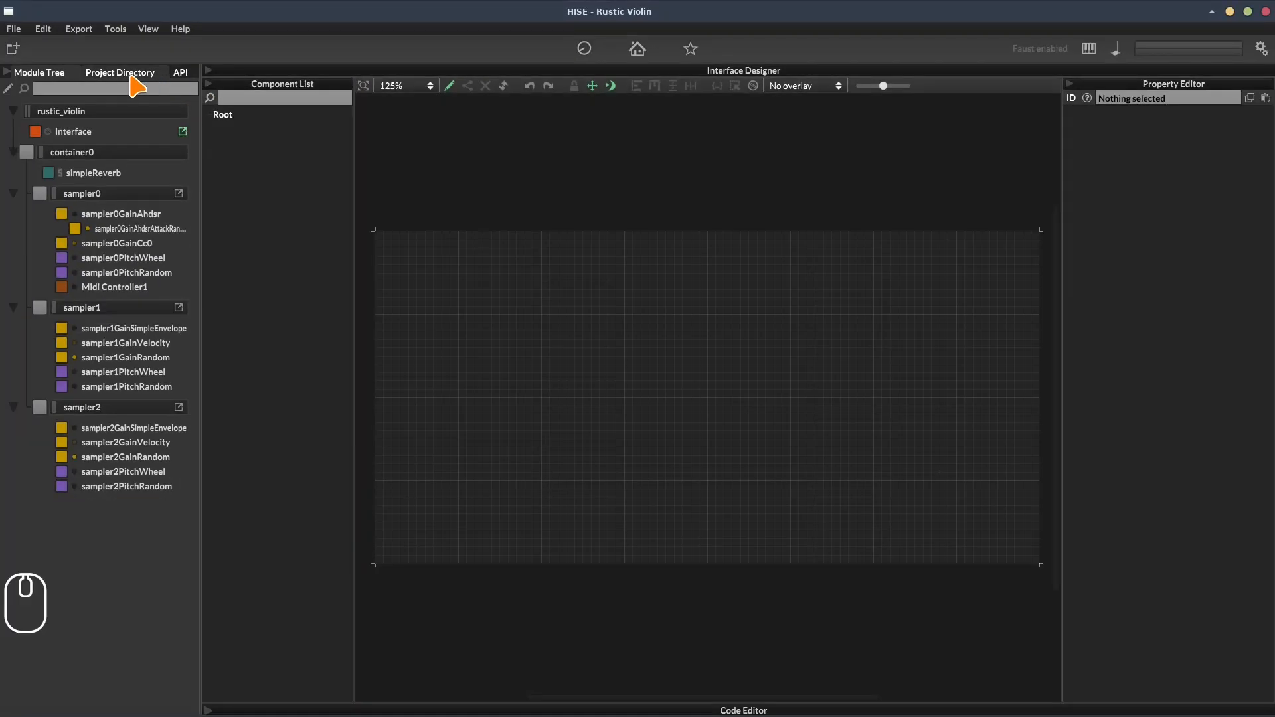
left_click(7, 70)
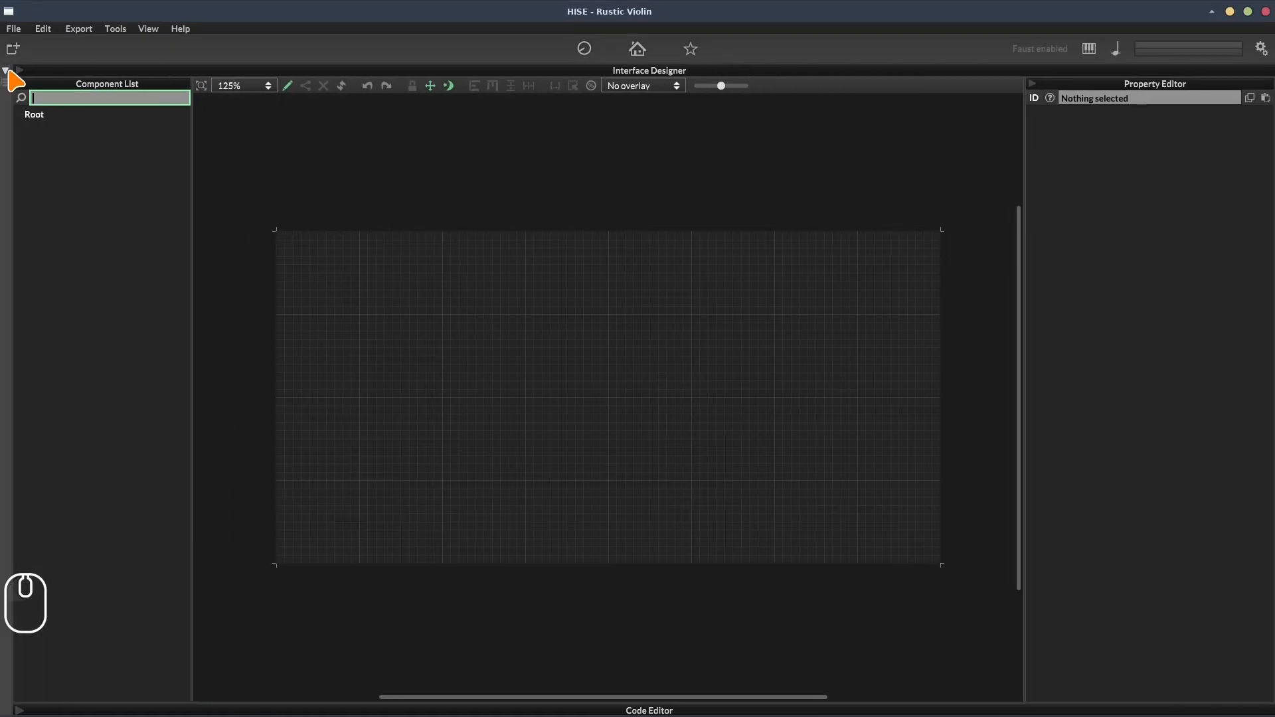
left_click(203, 87)
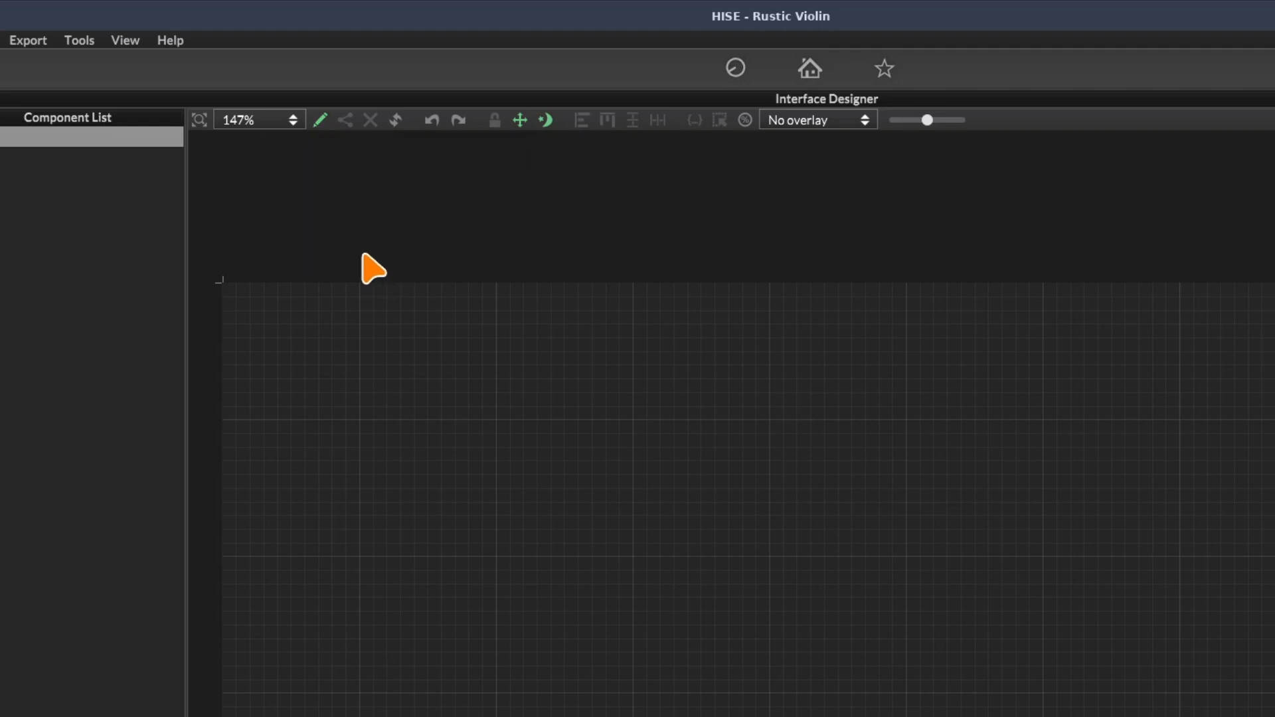
Toggle the designer's edit mode off and back on, and add a new Panel in the upper middle of the canvas.
left_click(320, 120)
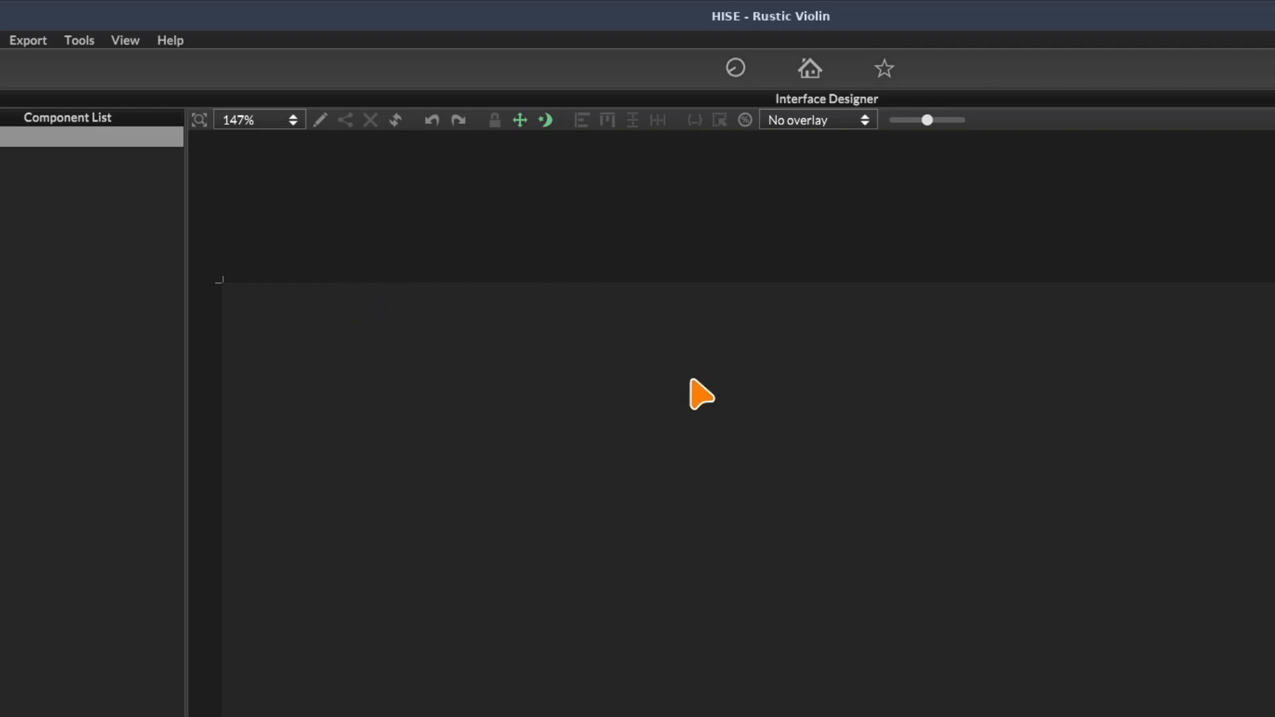
left_click(288, 85)
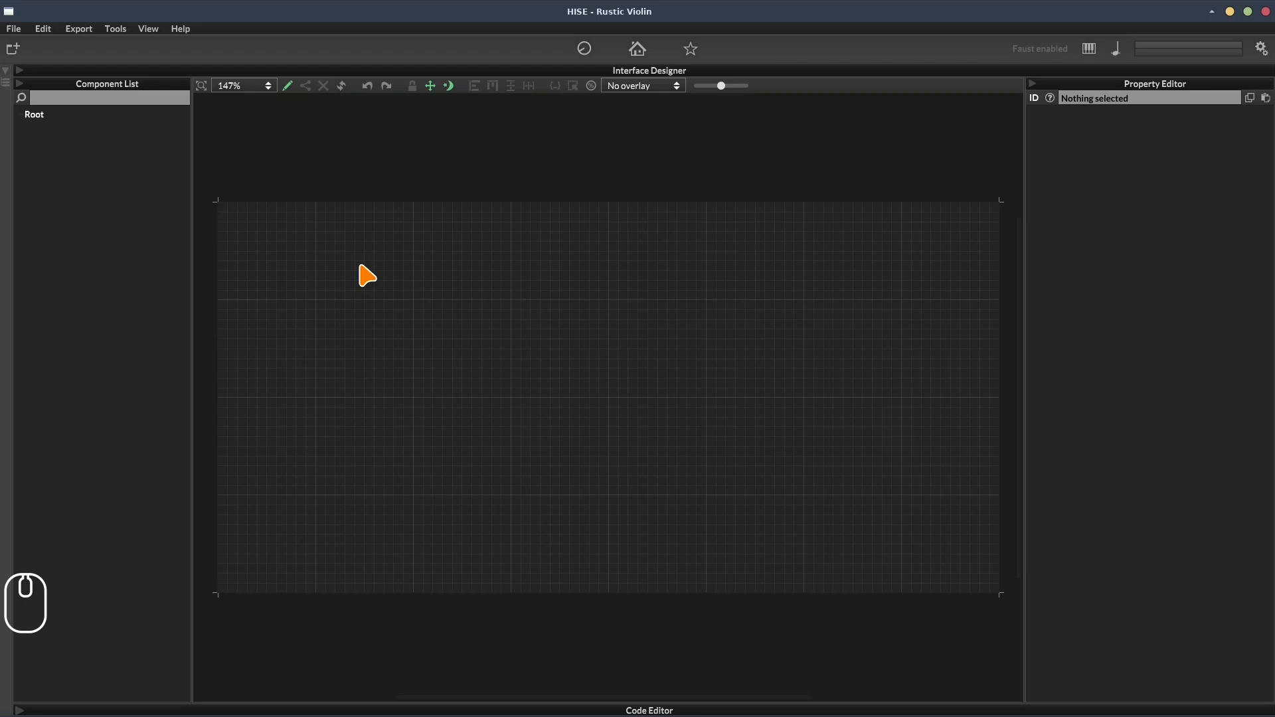
right_click(562, 283)
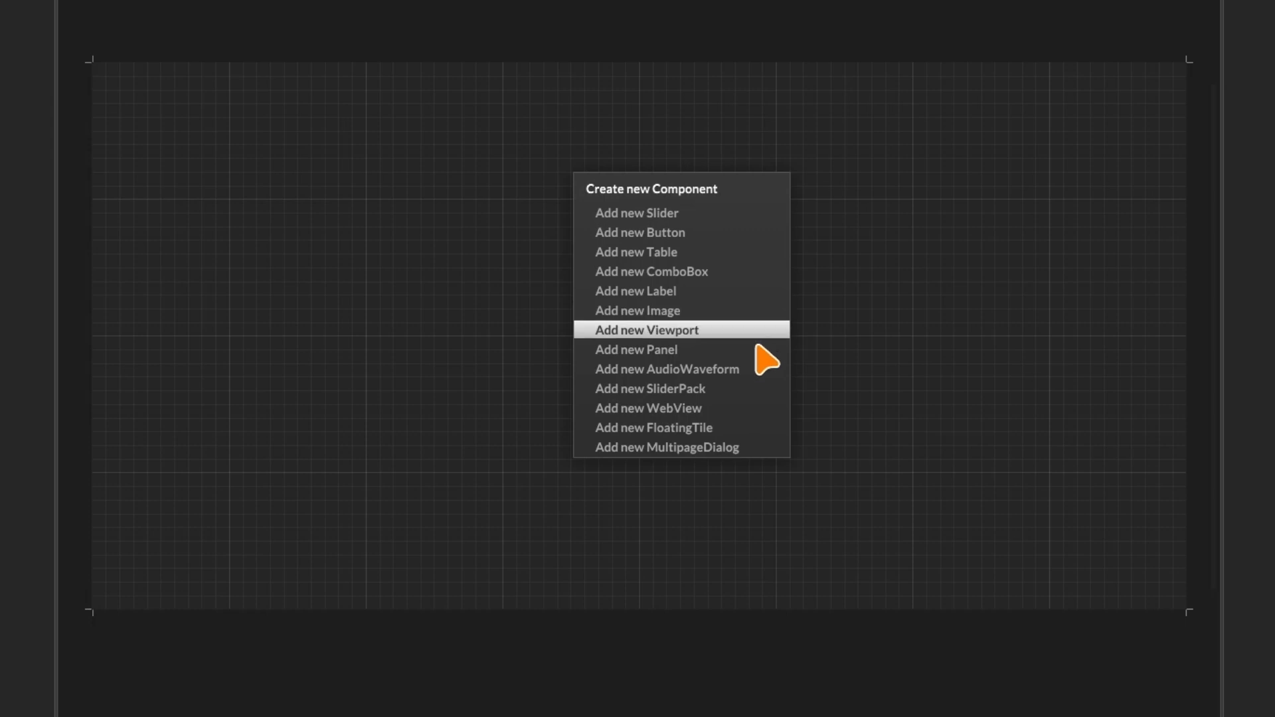
left_click(623, 366)
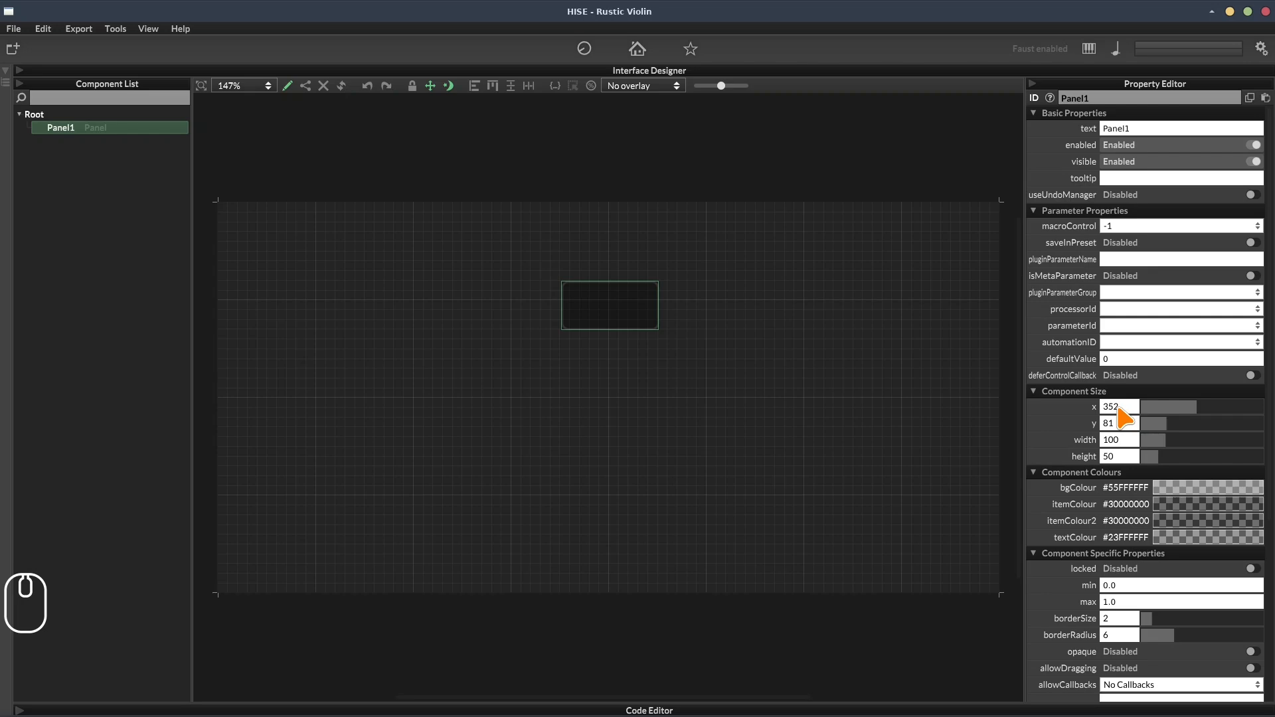
Set the panel's position to x 0, y 0 and its size to width 800, height 400.
left_click_drag(1182, 407, 1108, 413)
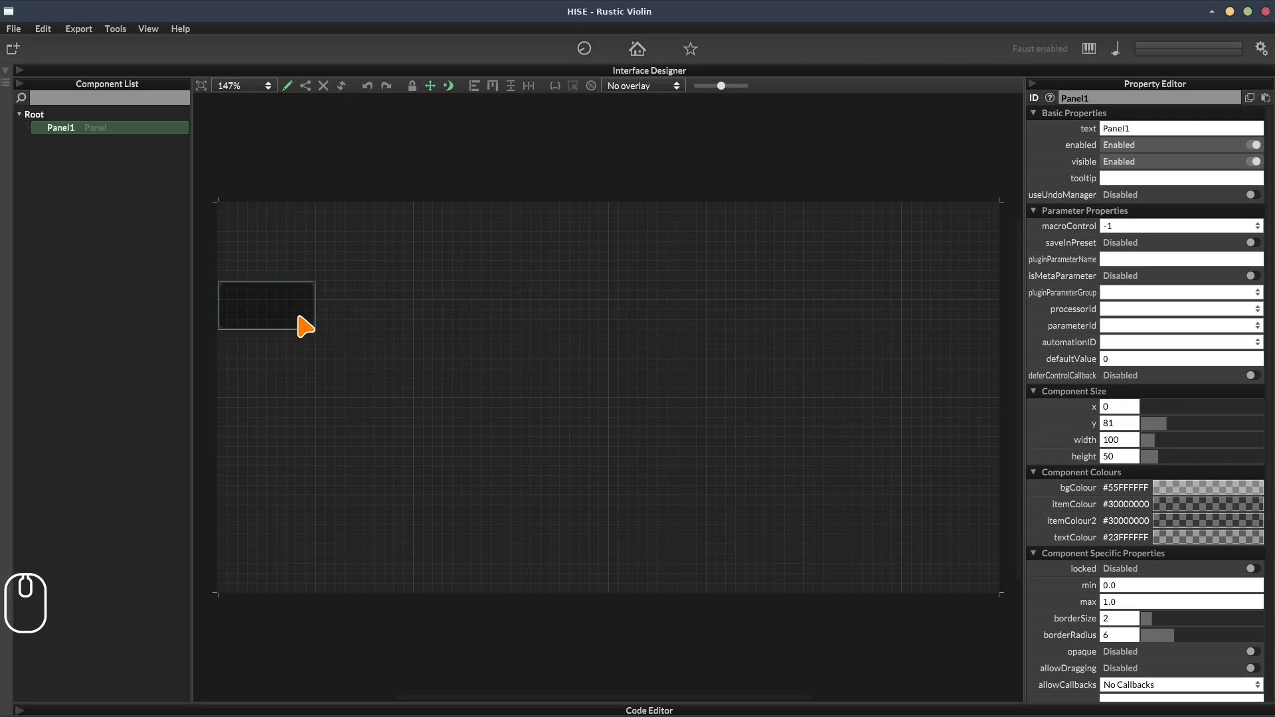
left_click_drag(1177, 429, 1104, 431)
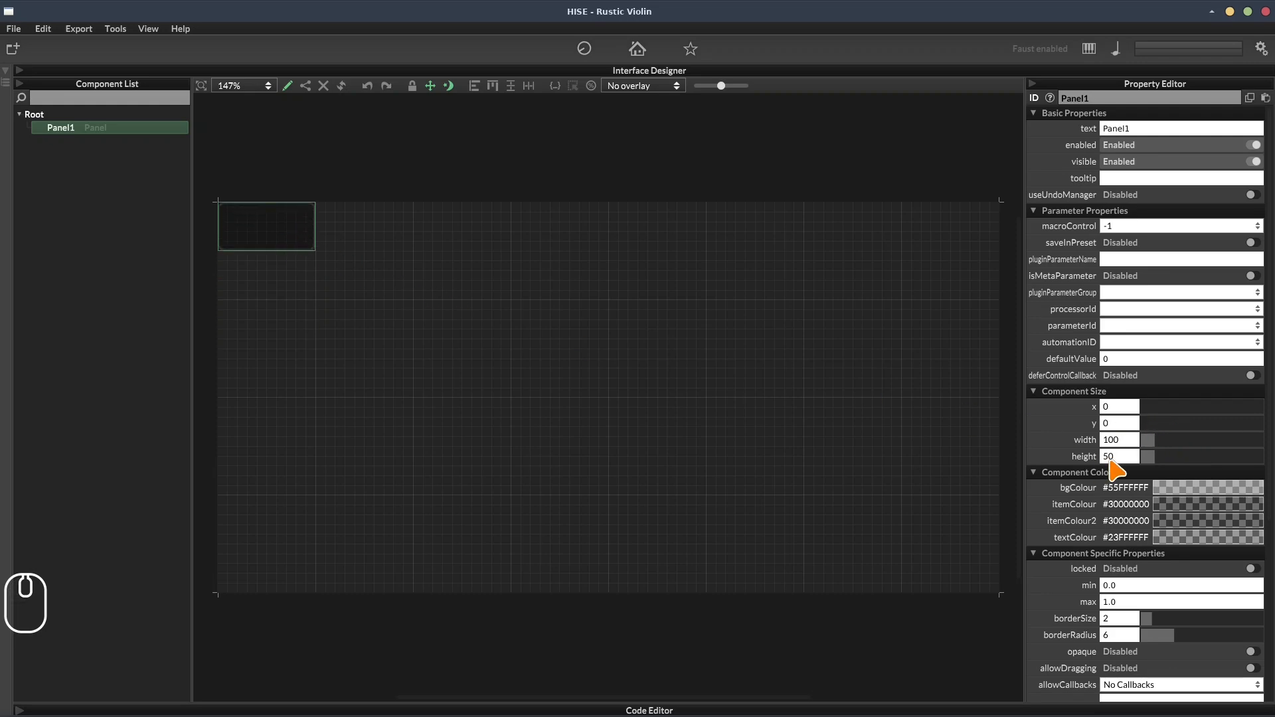
left_click_drag(1151, 439, 1269, 449)
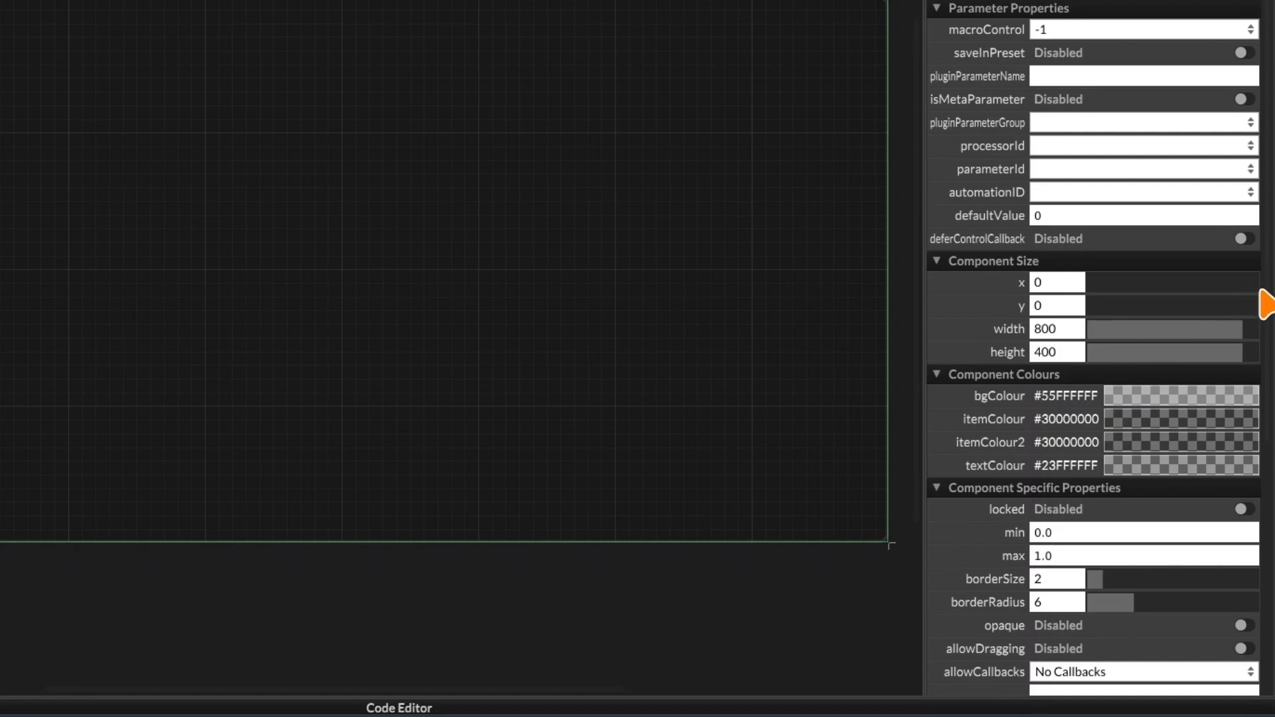
Set the panel's bgColour to #00000000.
scroll(1270, 385, "down", 2)
scroll(1269, 385, "down", 2)
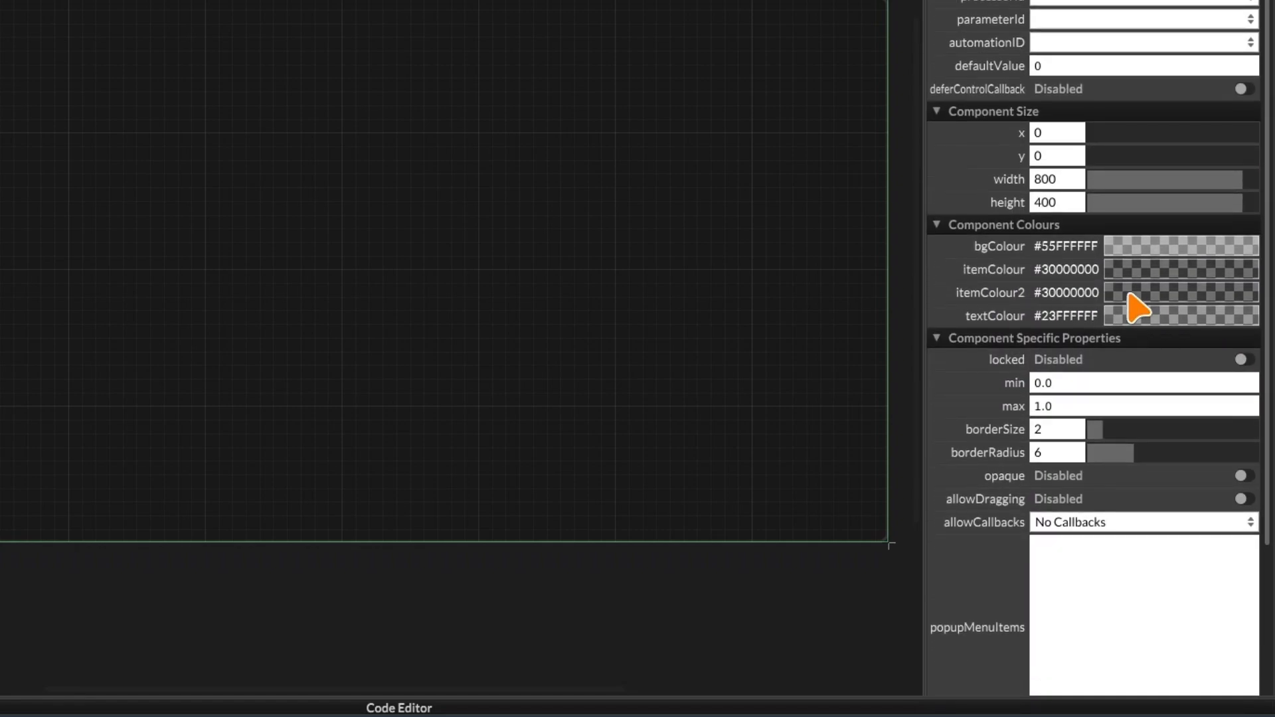
left_click(1067, 247)
type("#00000000")
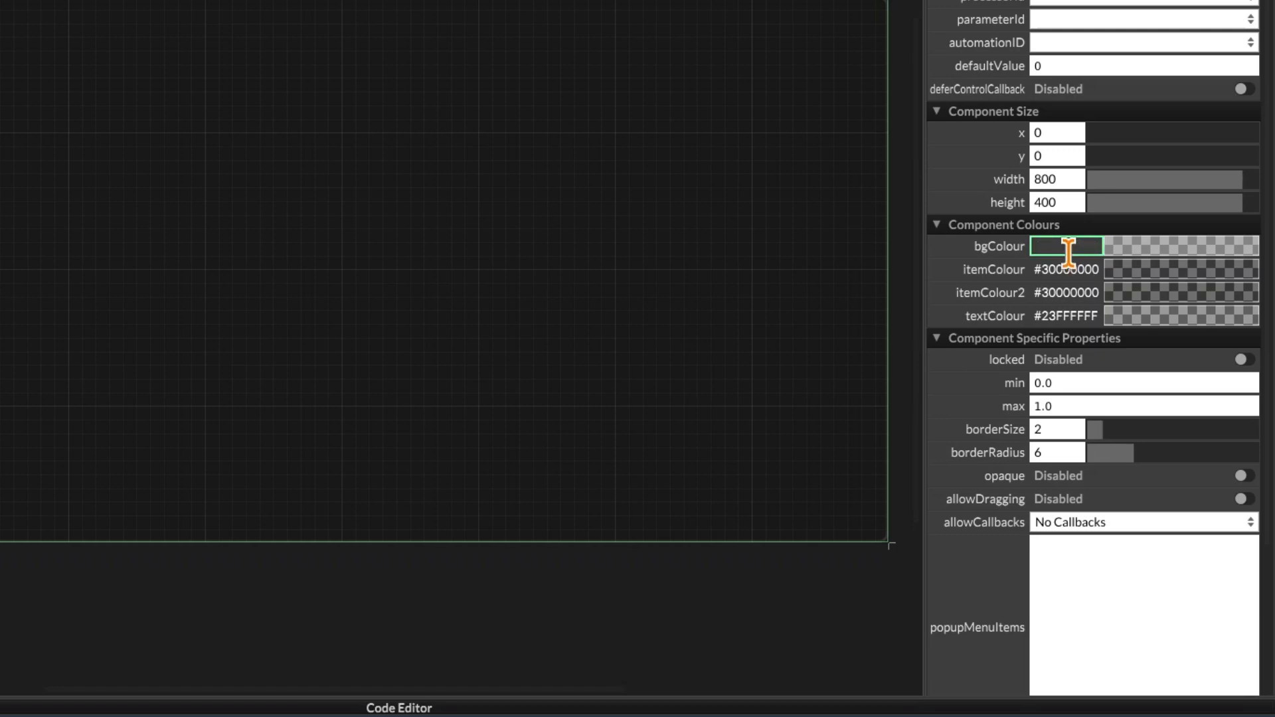
key("Return")
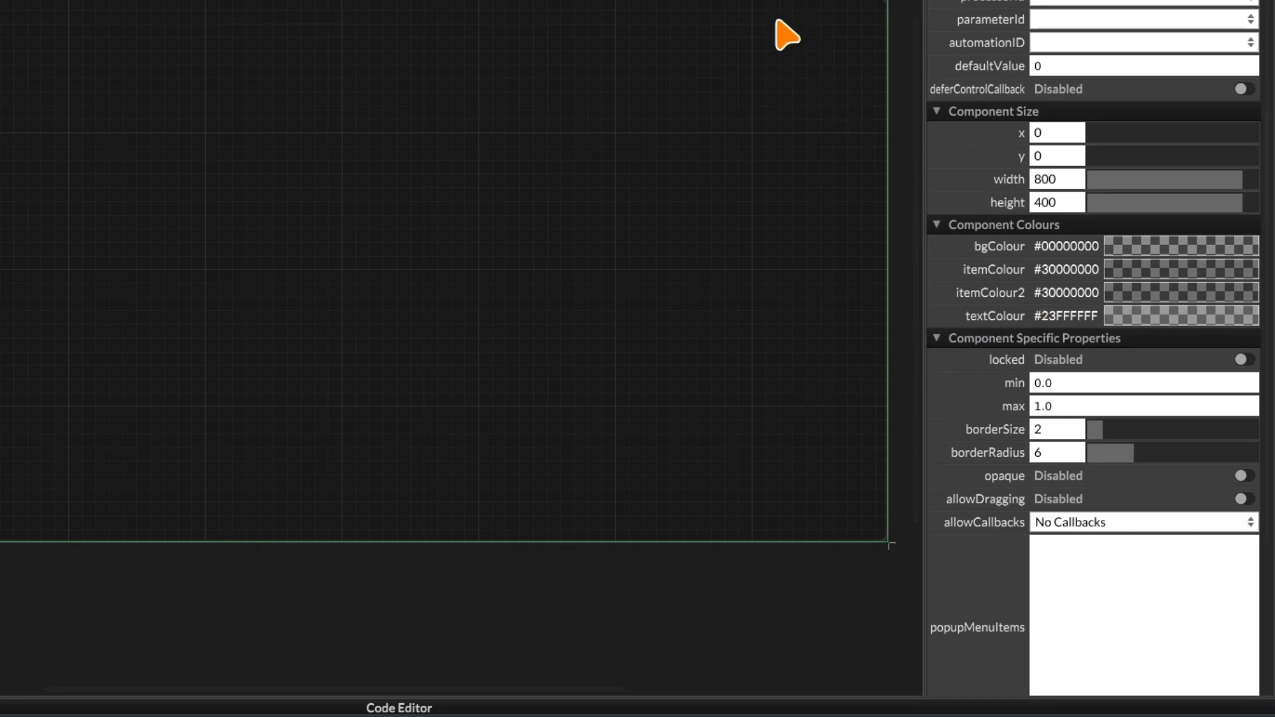
Give the panel a vertical gradient with itemColour red #FFFF0000 and itemColour2 blue #FF0000B9.
left_click(1150, 273)
left_click_drag(993, 438, 1062, 438)
left_click_drag(1005, 480, 1156, 462)
left_click(1155, 293)
left_click_drag(1067, 397, 1067, 406)
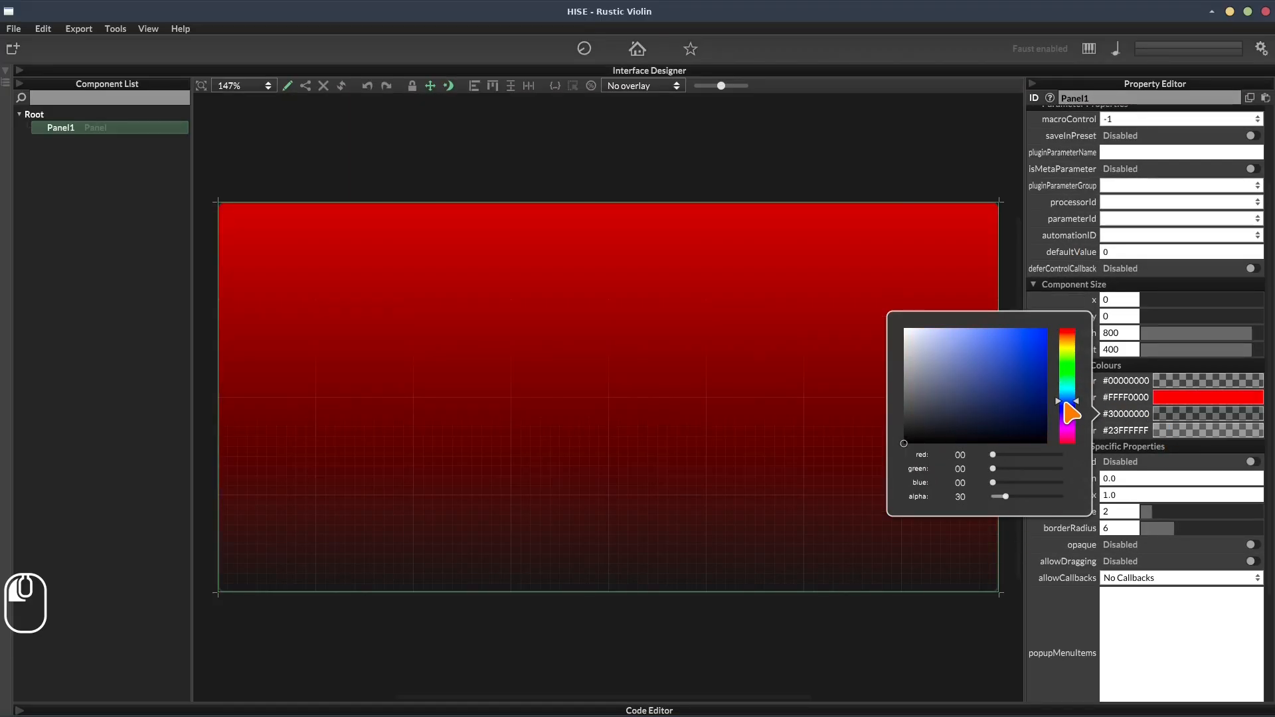
left_click_drag(993, 483, 1043, 485)
left_click_drag(1006, 497, 1095, 484)
Turn off the designer's edit mode and set the panel's itemColour to green #FF62986D.
left_click(286, 86)
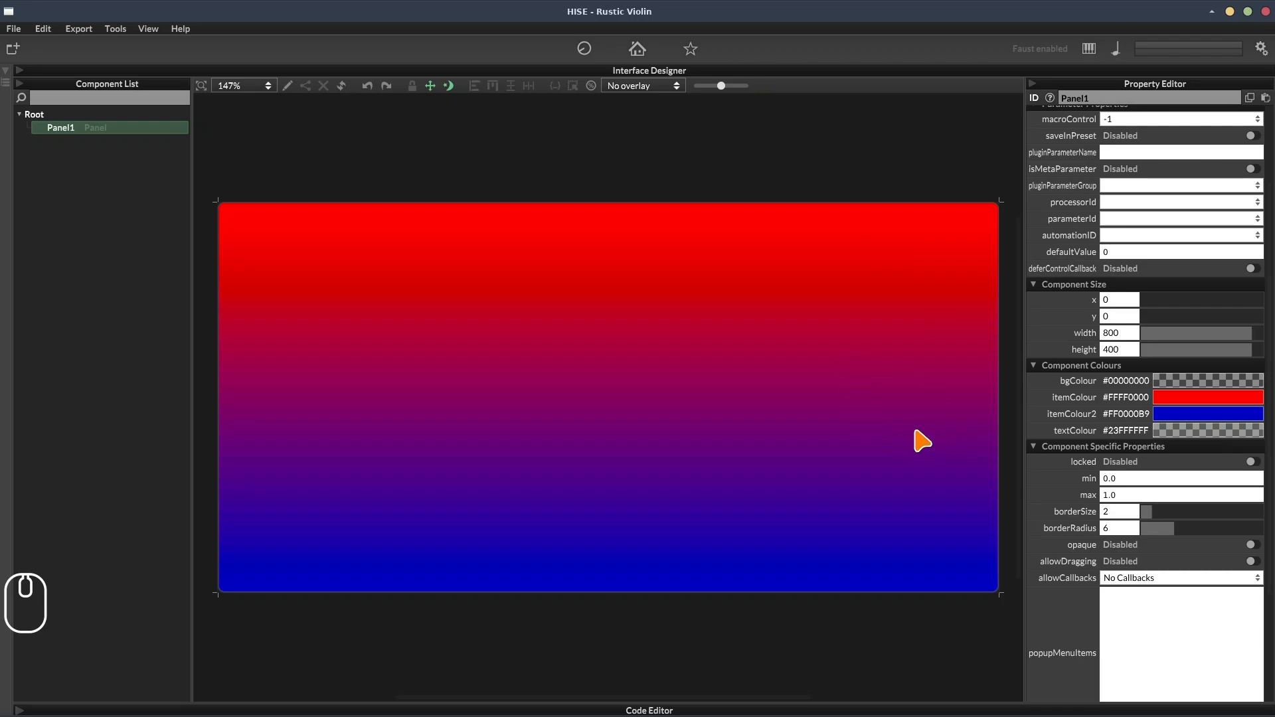
left_click(1163, 399)
left_click(1067, 354)
left_click_drag(964, 346, 955, 357)
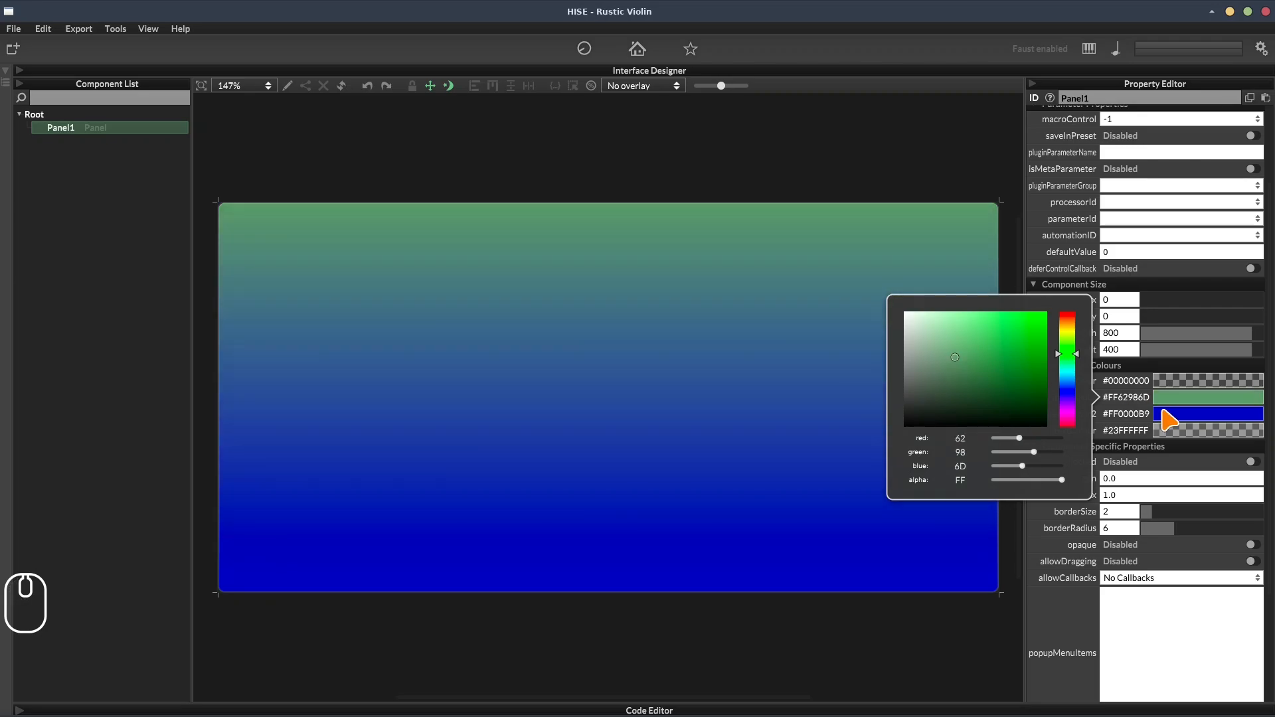
Copy the itemColour value #FF62986D into itemColour2 so the panel has one flat green.
left_click(1122, 398)
key("ctrl+c")
left_click(1120, 414)
key("ctrl+v")
key("Return")
Change the panel's itemColour to the greyer green #FF81A087 and copy that value into itemColour2.
left_click(1167, 397)
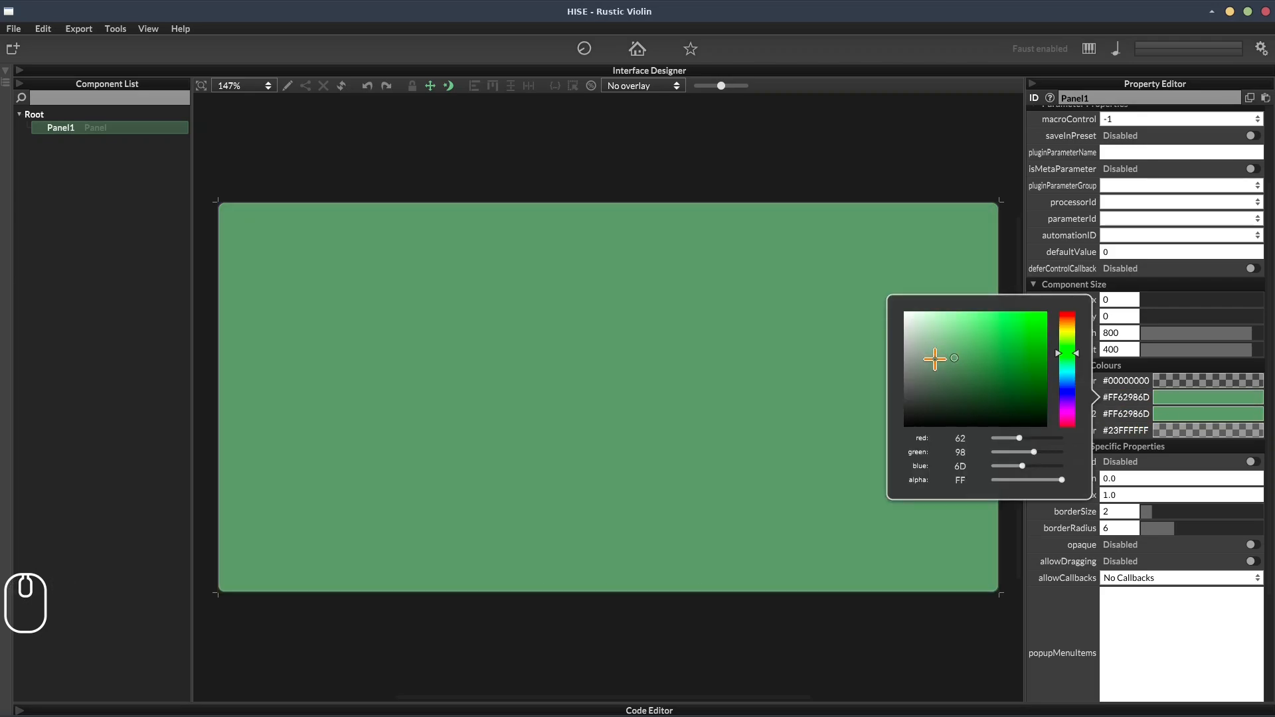
left_click(931, 355)
left_click(1126, 399)
key("ctrl+c")
left_click(1130, 414)
key("ctrl+v")
key("Return")
Set the panel's borderSize to 14 and its borderRadius to 0.
left_click_drag(989, 157, 916, 148)
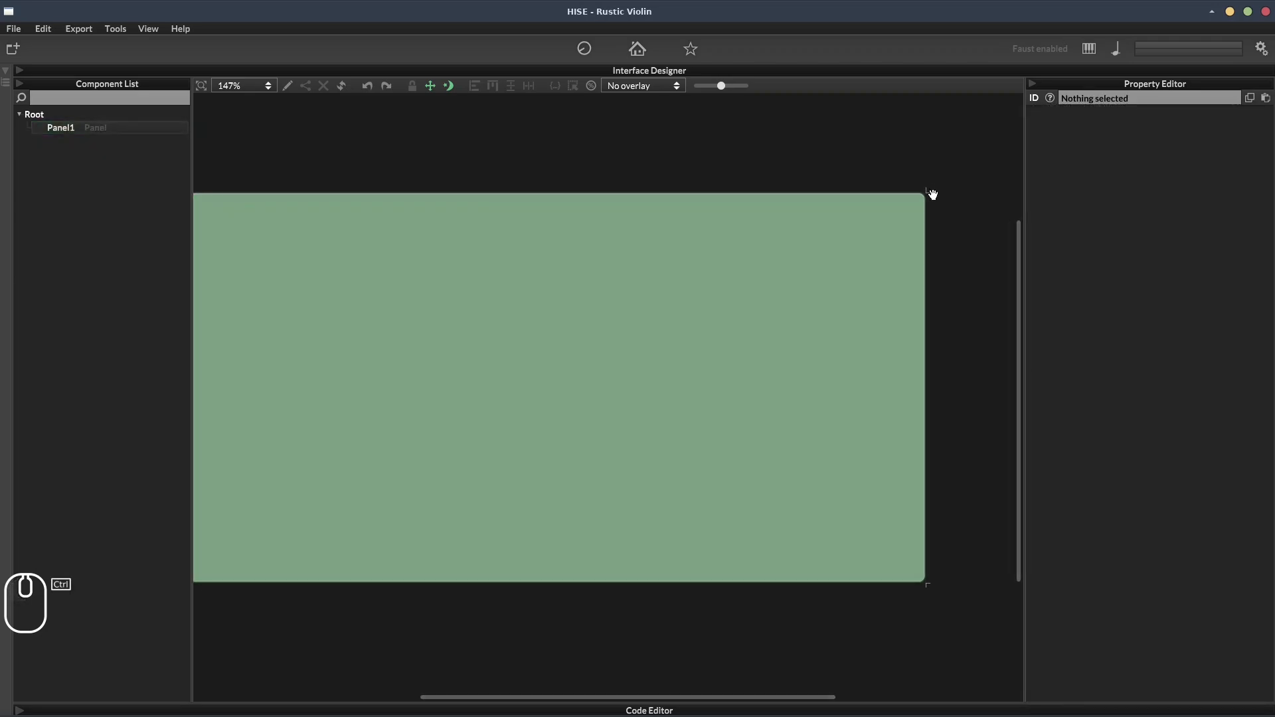
scroll(933, 203, "up", 5)
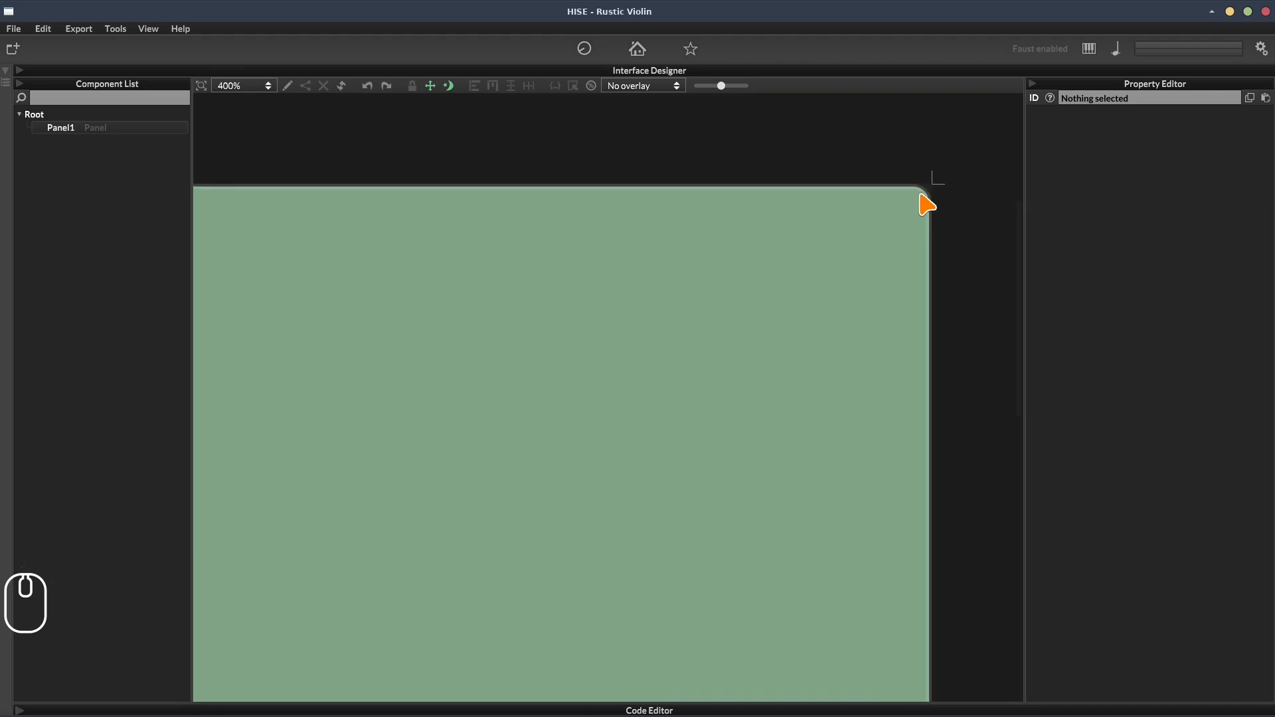
left_click(140, 128)
scroll(1089, 563, "down", 5)
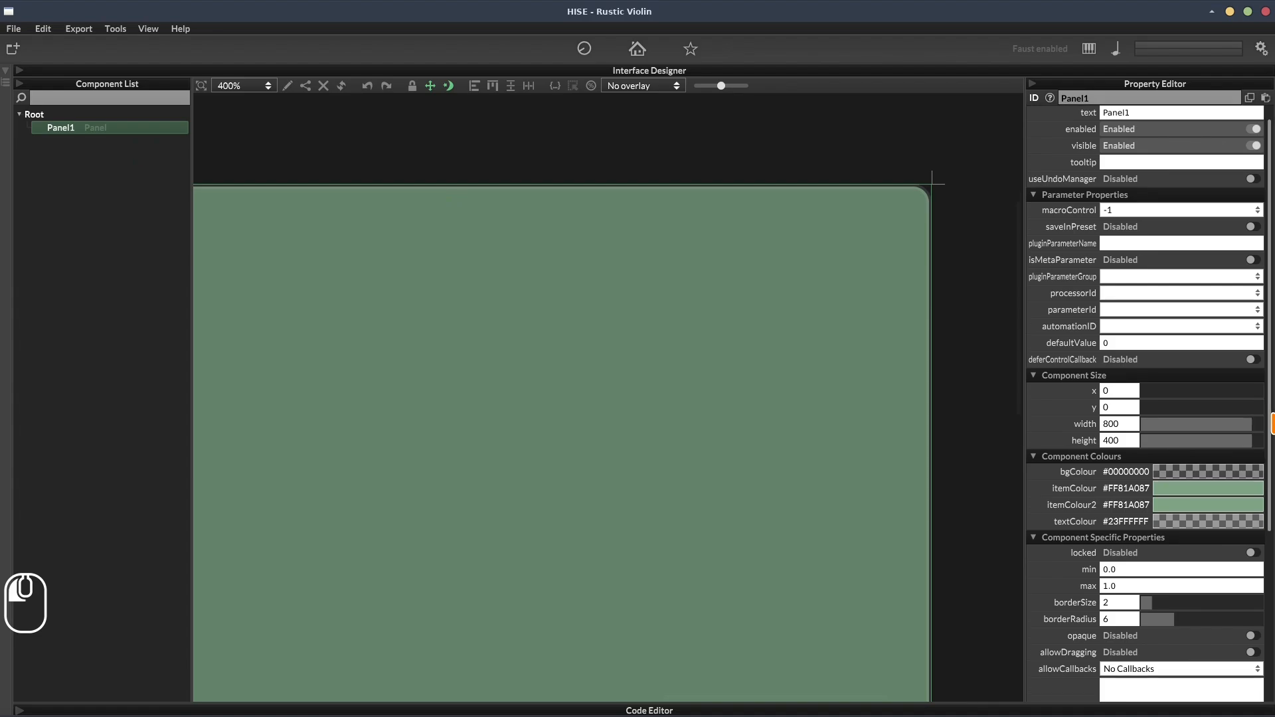
scroll(1072, 531, "down", 3)
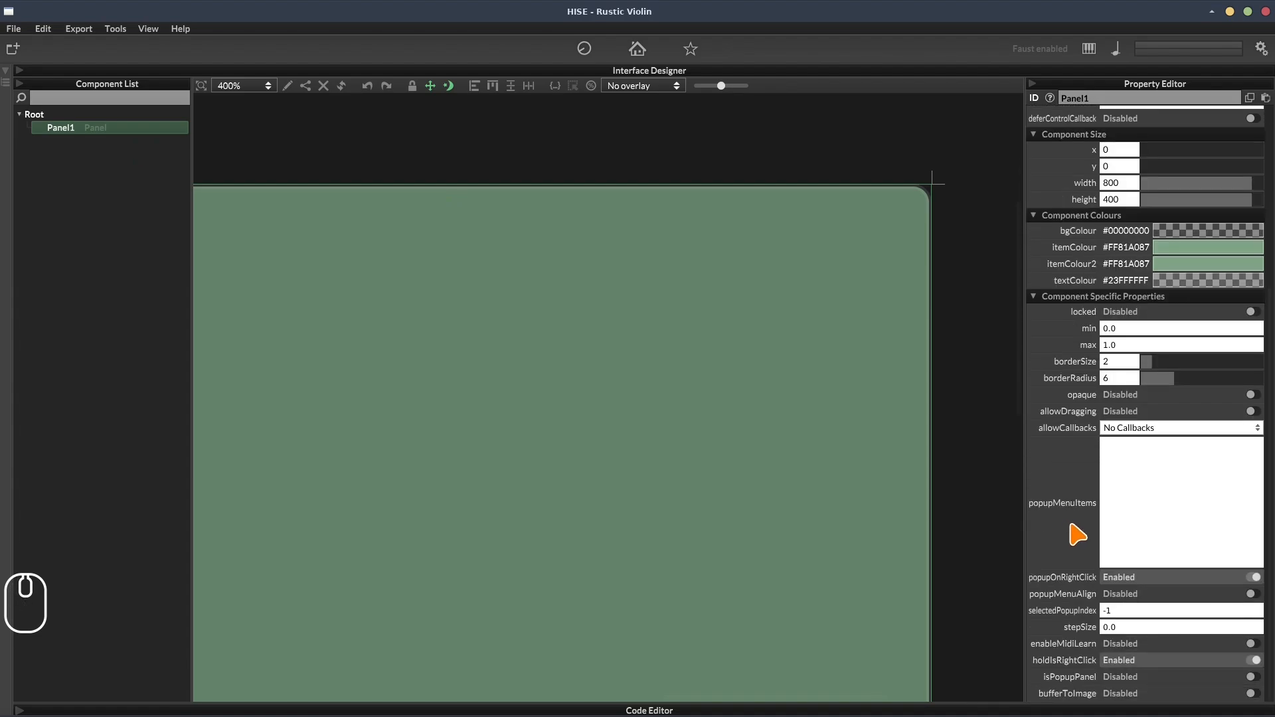
scroll(1057, 408, "up", 1)
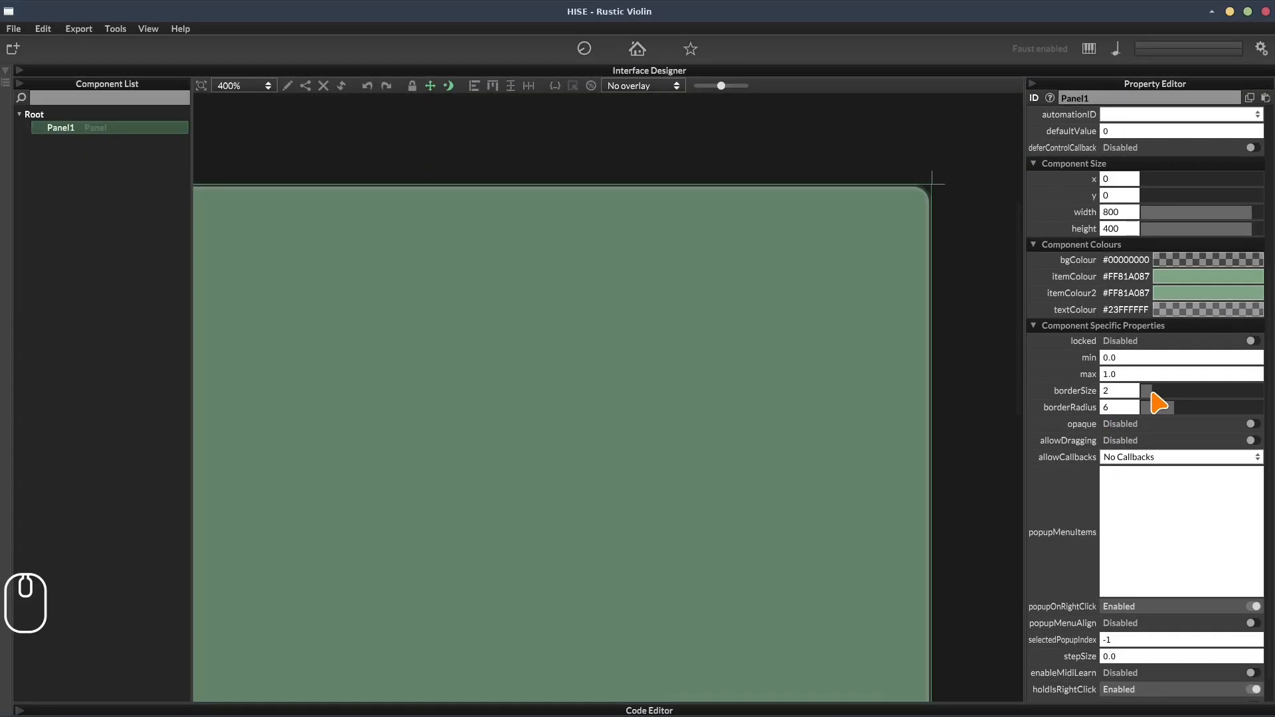
left_click_drag(1102, 403, 1229, 397)
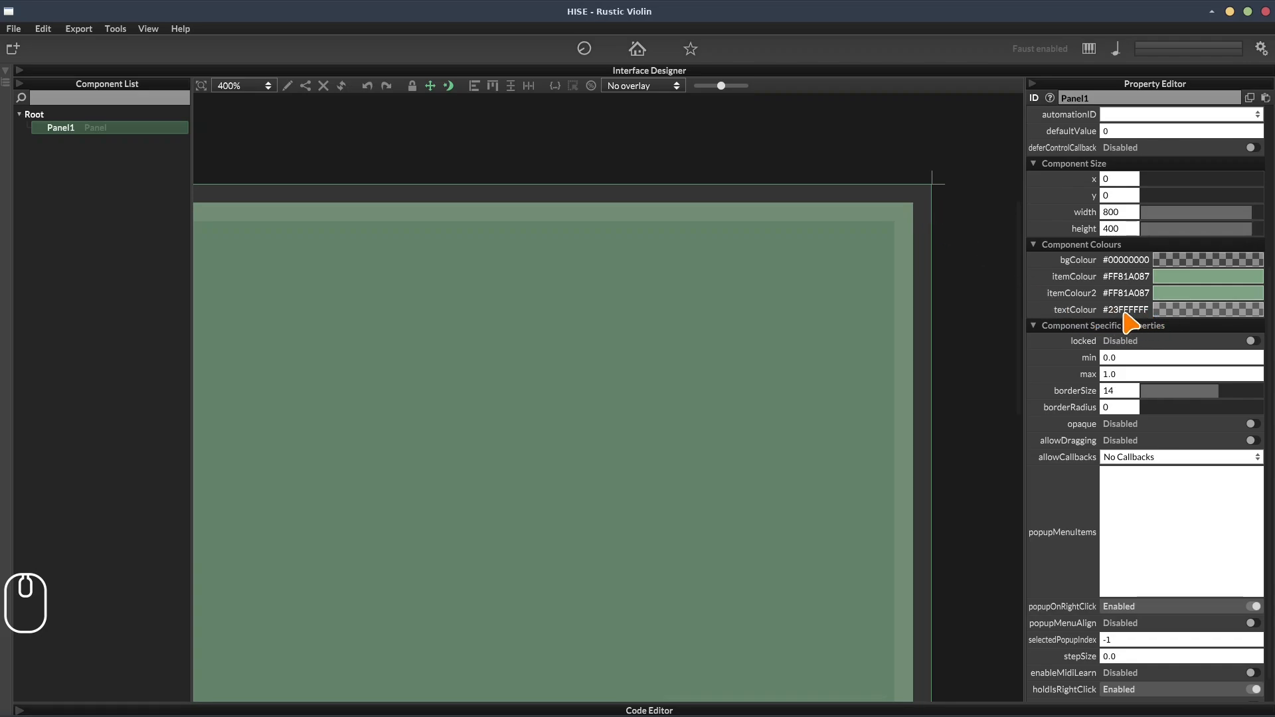
Set the panel's textColour to fully opaque red #FFFF0000 to colour its border.
left_click(1167, 313)
left_click(1046, 224)
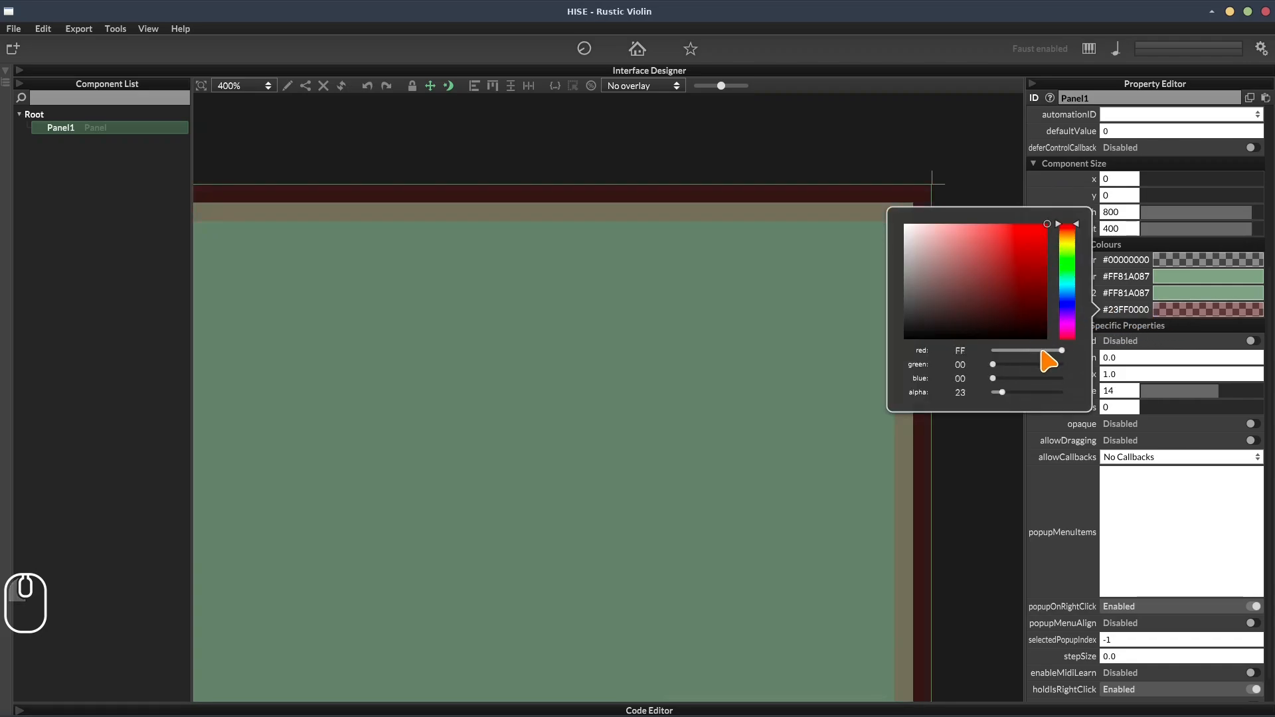
left_click_drag(1004, 392, 1063, 392)
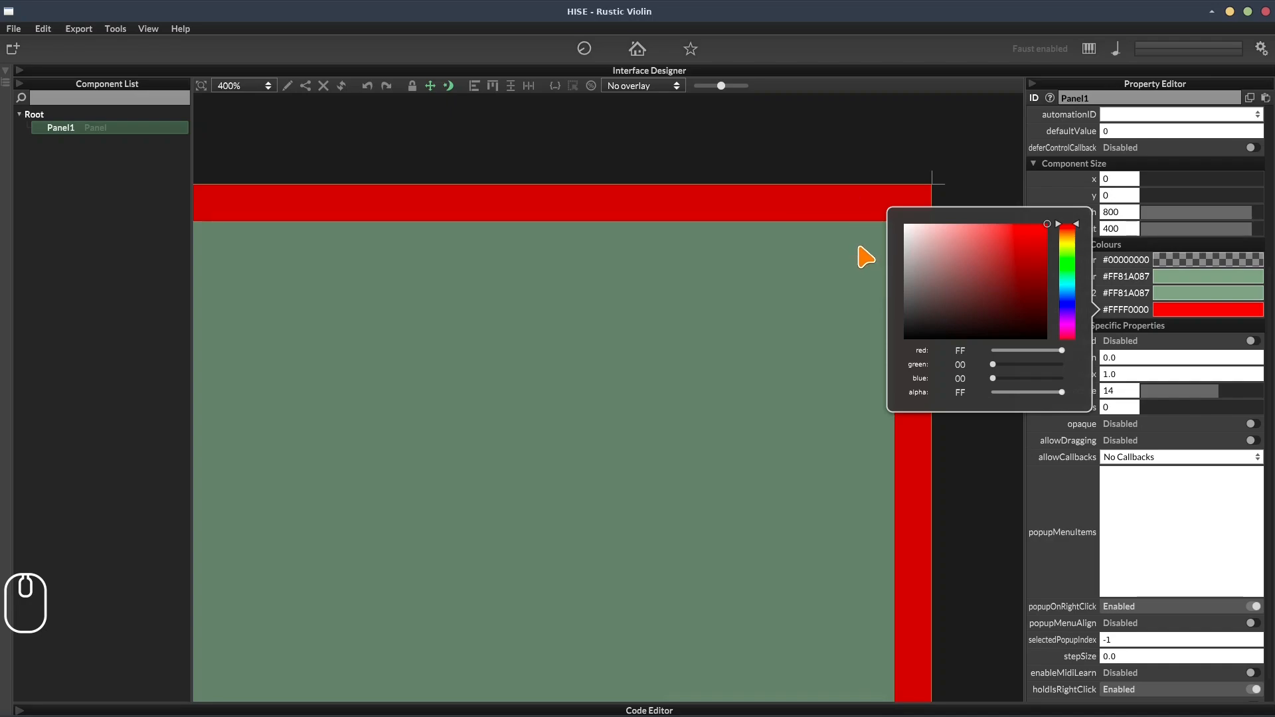
Remove the panel's border by resetting its textColour to transparent #00000000 and setting its borderSize to 0.
left_click(1118, 310)
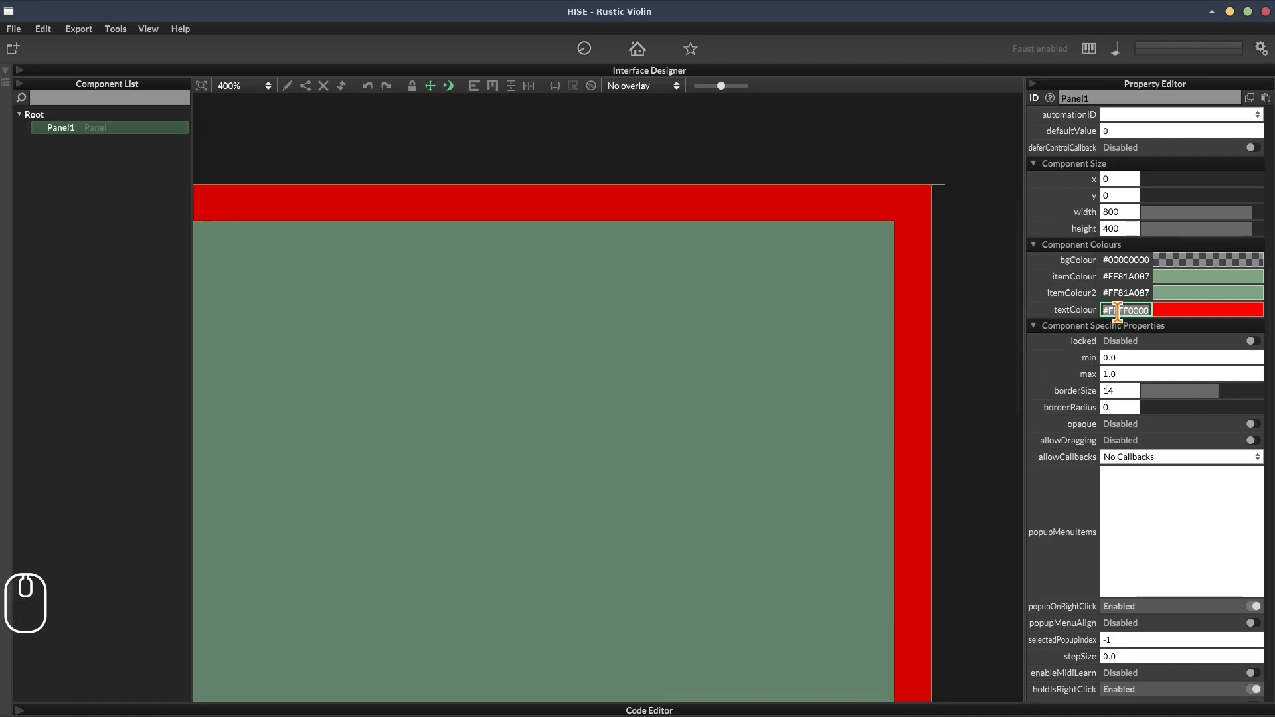
key("BackSpace")
key("Return")
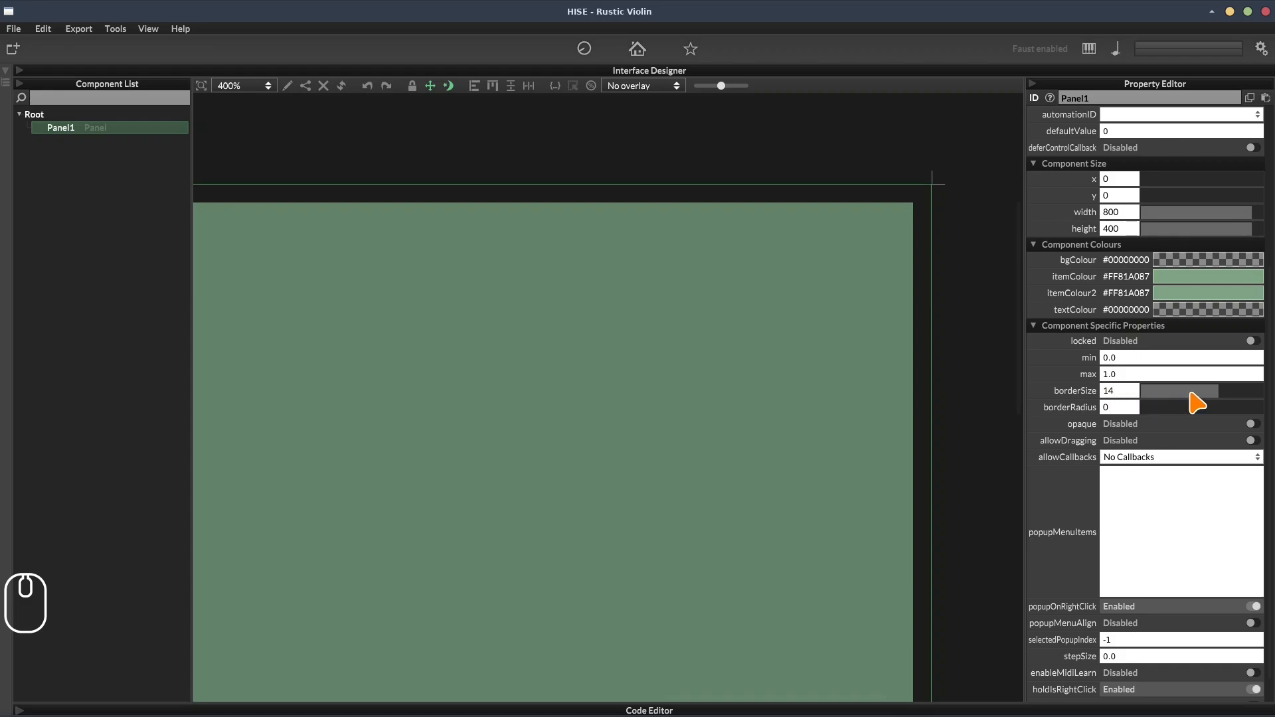
left_click_drag(1189, 395, 1137, 397)
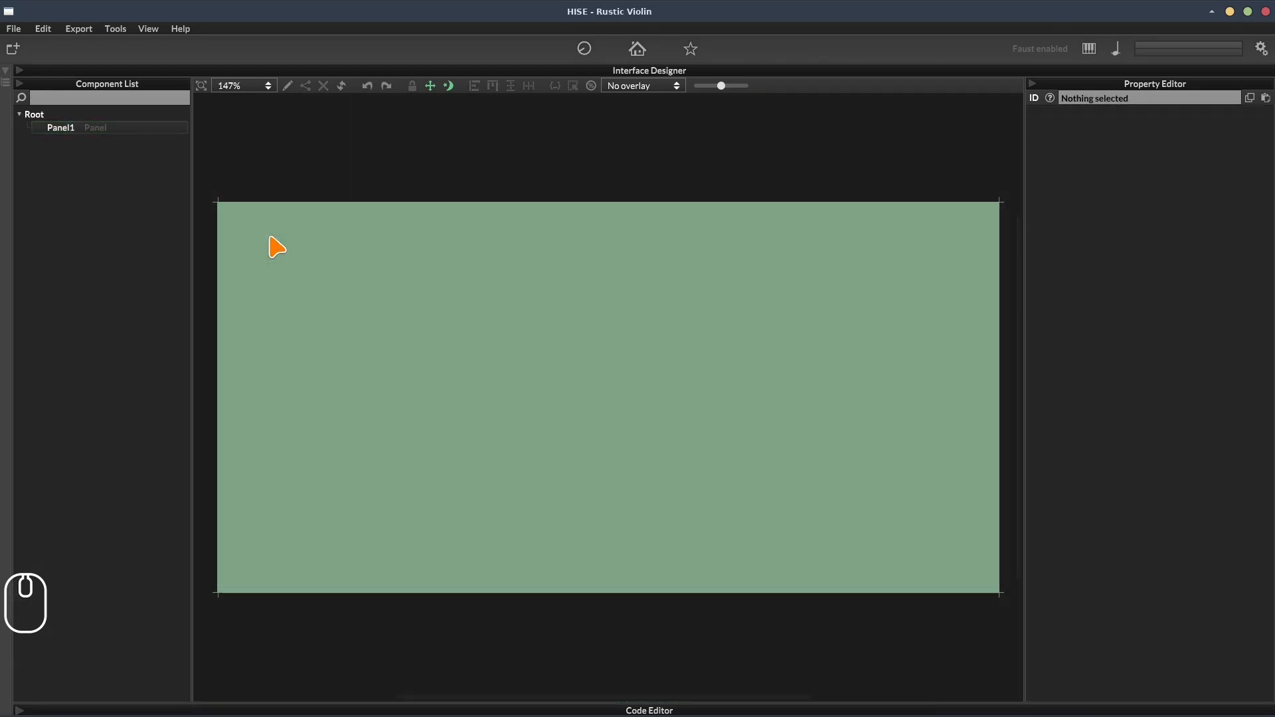
Rename the background panel Panel1 to pnlMain, using a camel-case name with the pnl prefix.
left_click(67, 129)
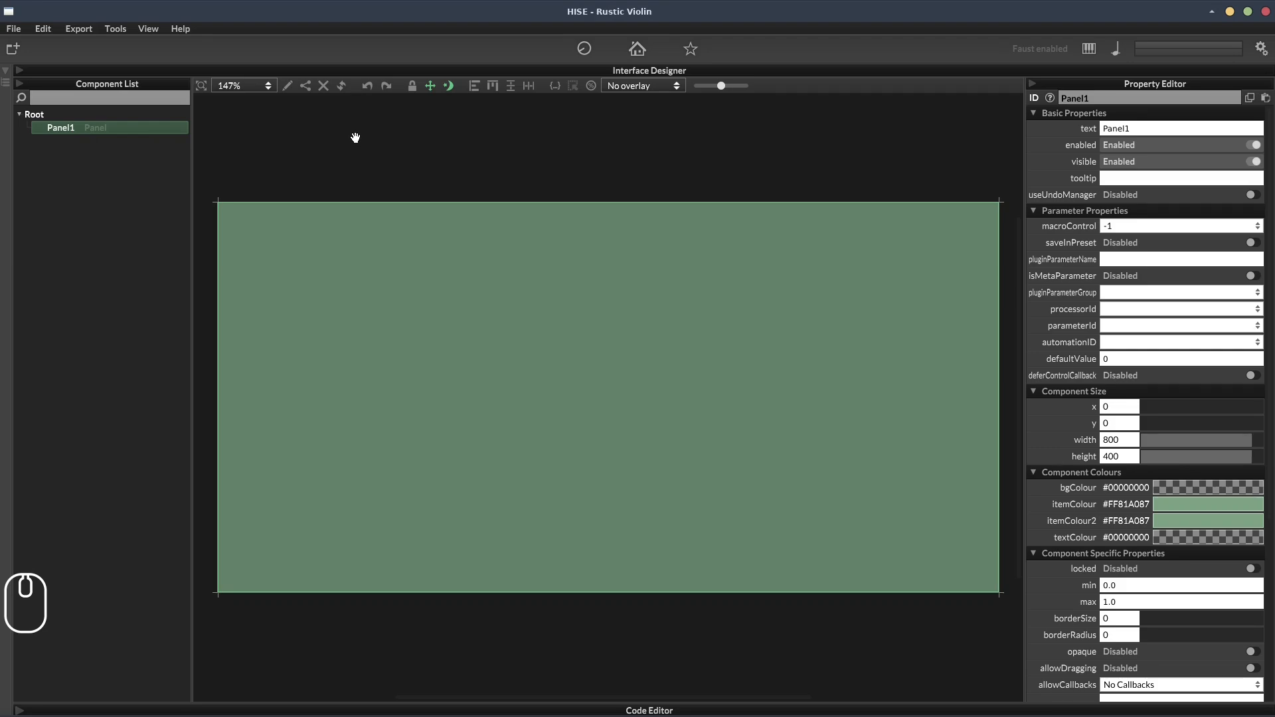
key("F2")
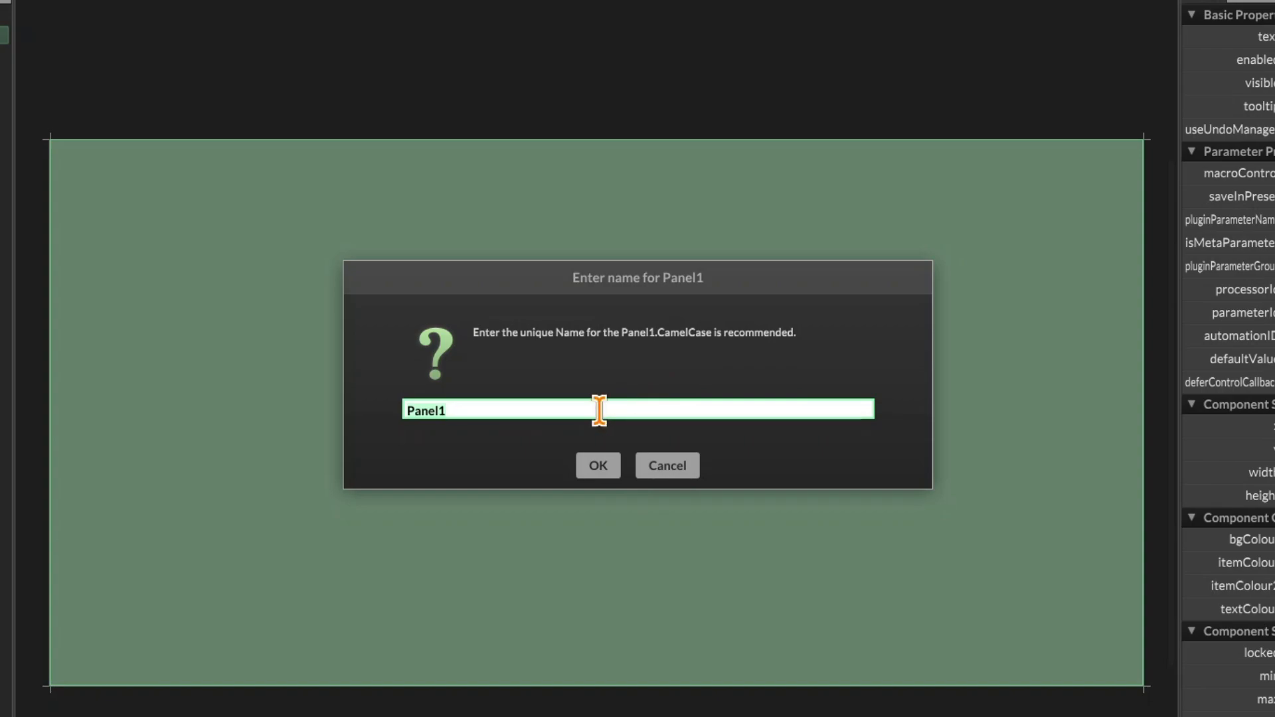
key("ctrl+a")
type("ThisIsCamelCase")
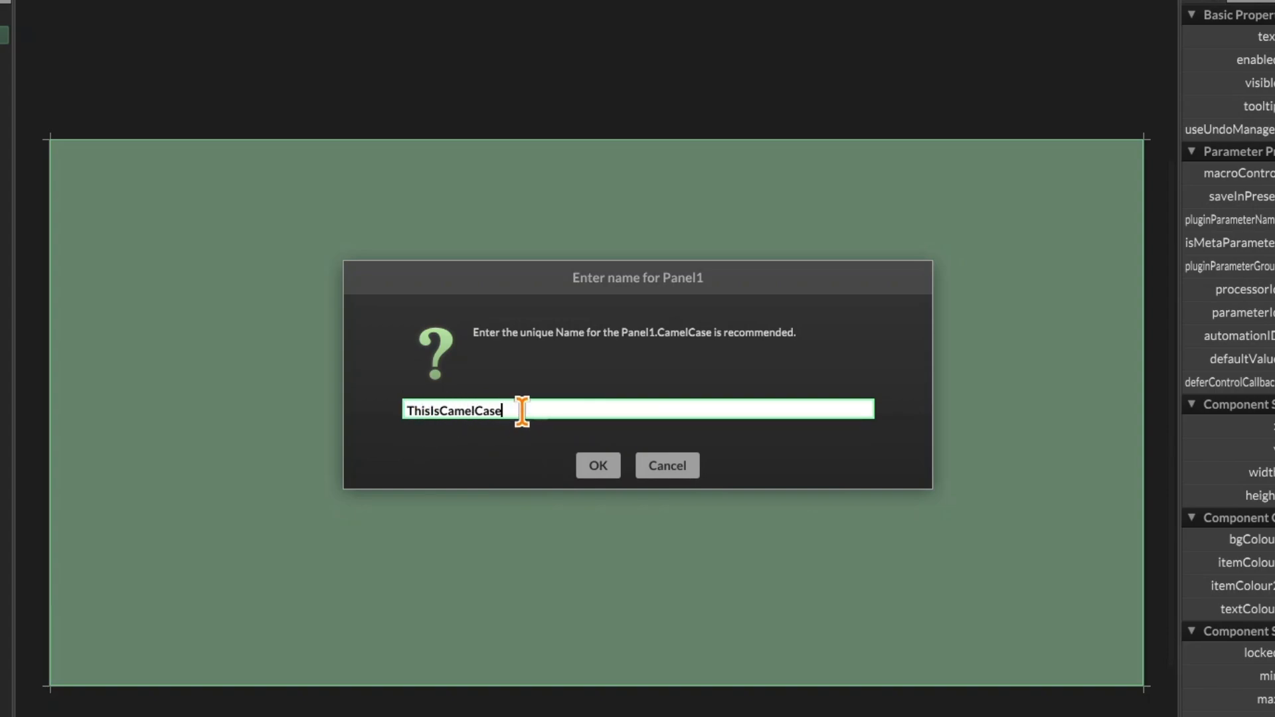
left_click_drag(521, 412, 388, 414)
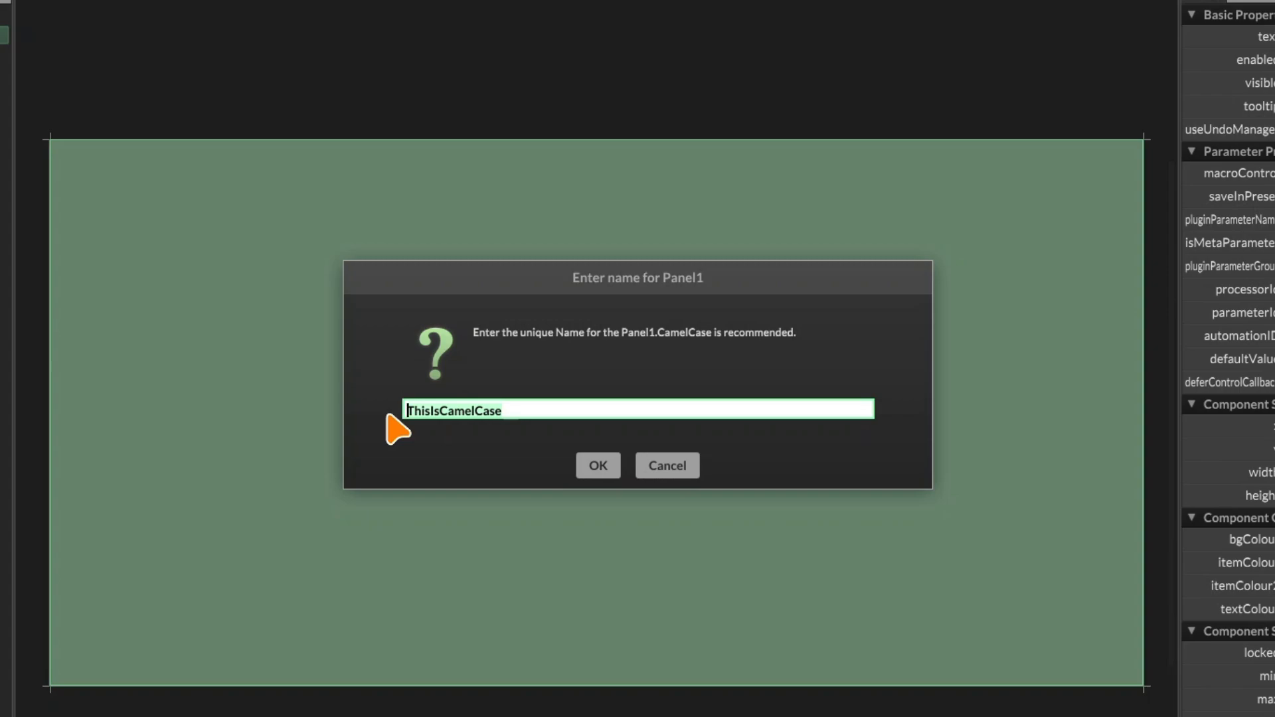
type("pnl")
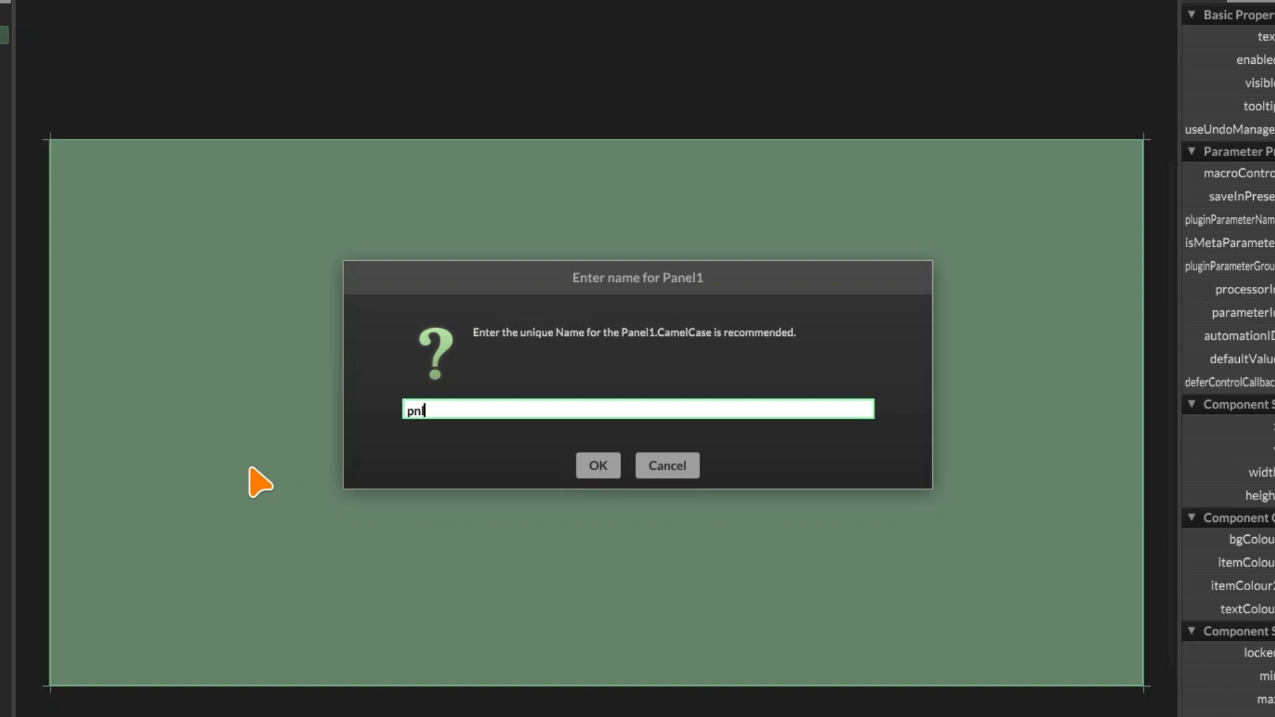
type("Main")
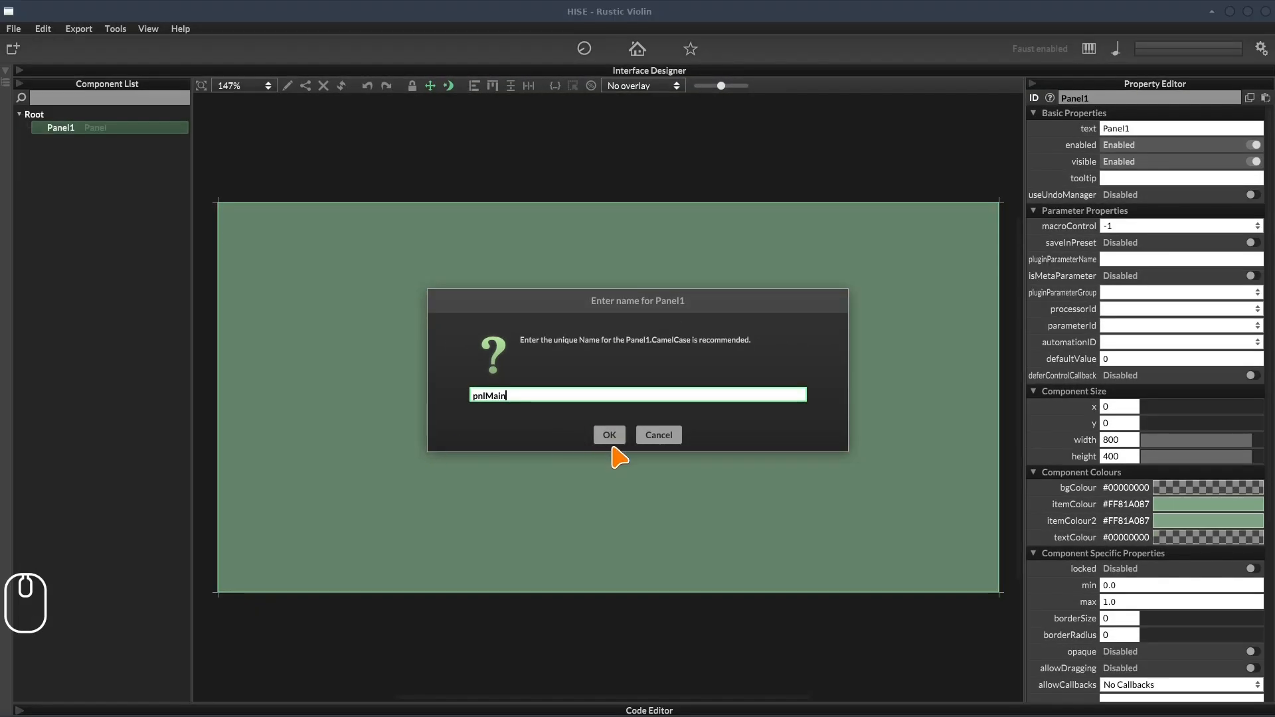
left_click(597, 465)
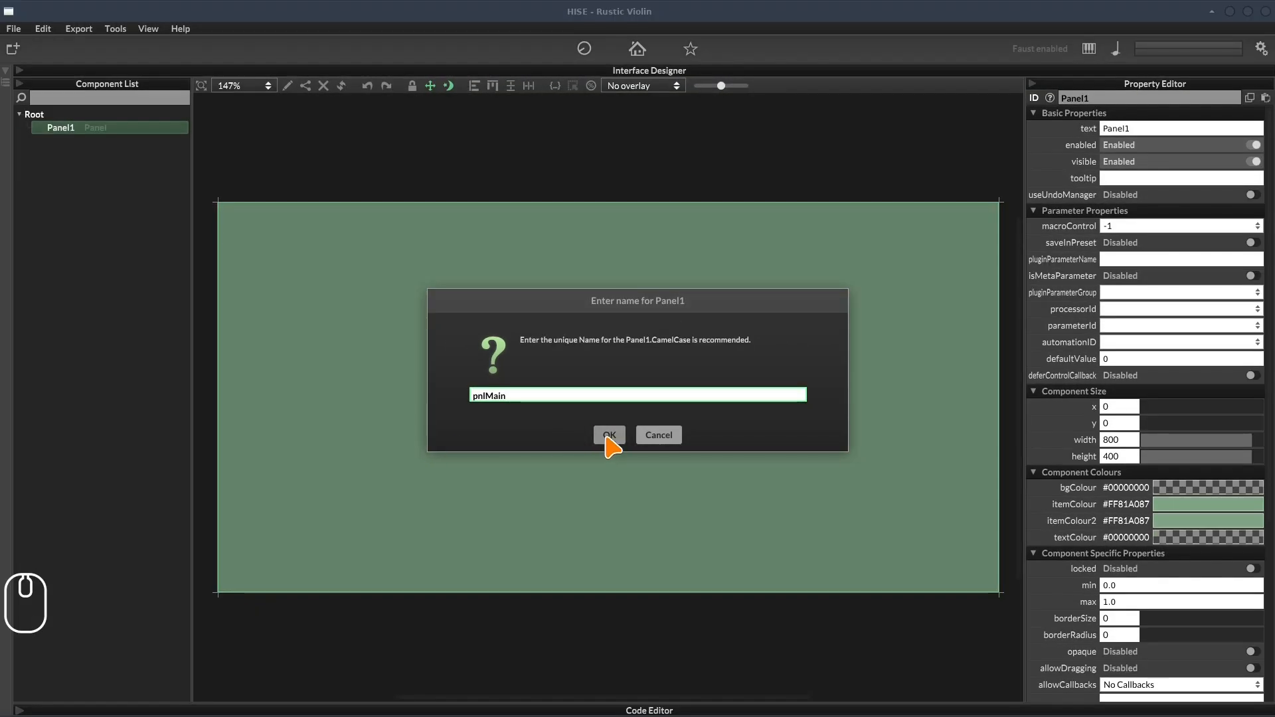